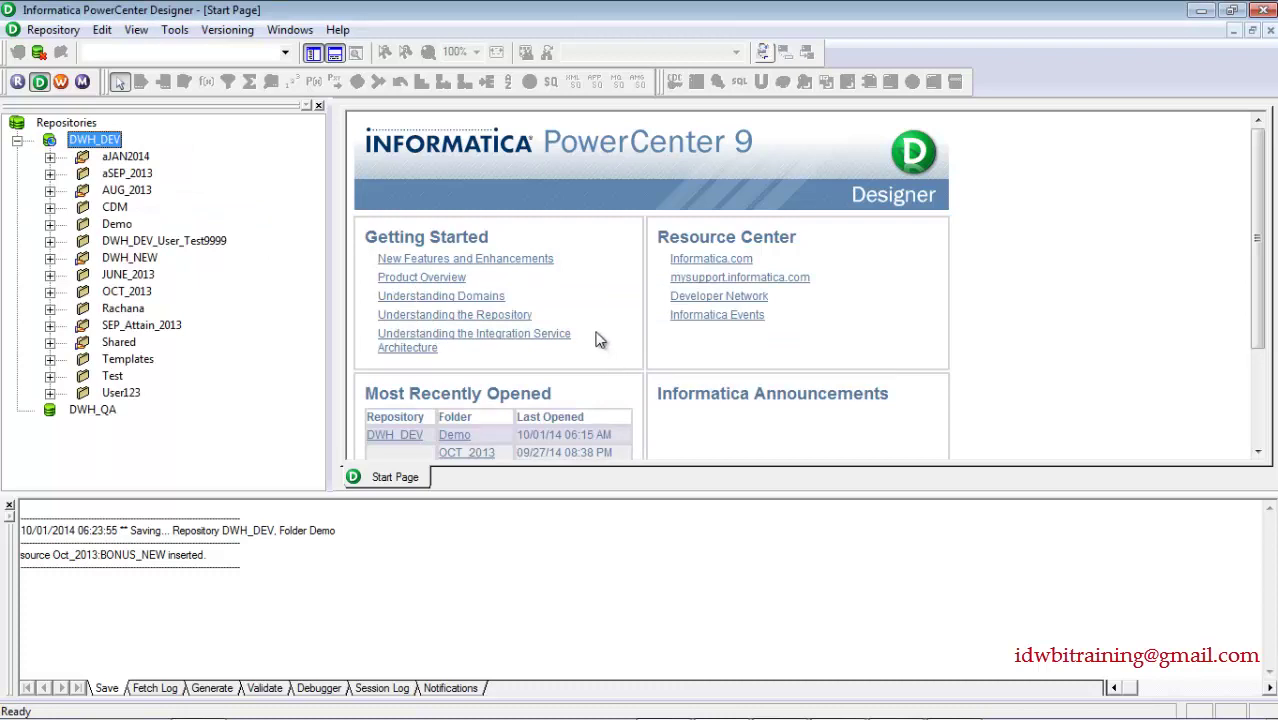
- Open the Demo folder of the DWH_DEV repository and hide the output window
right_click(103, 141)
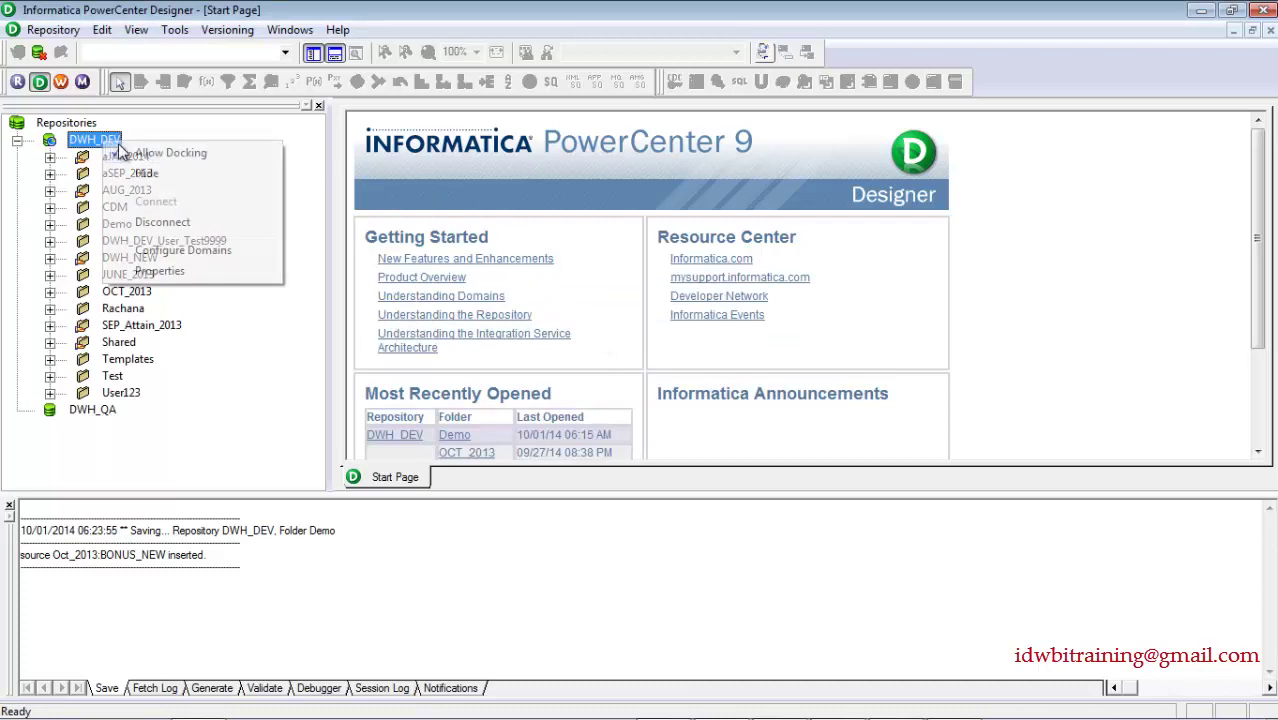
click(290, 222)
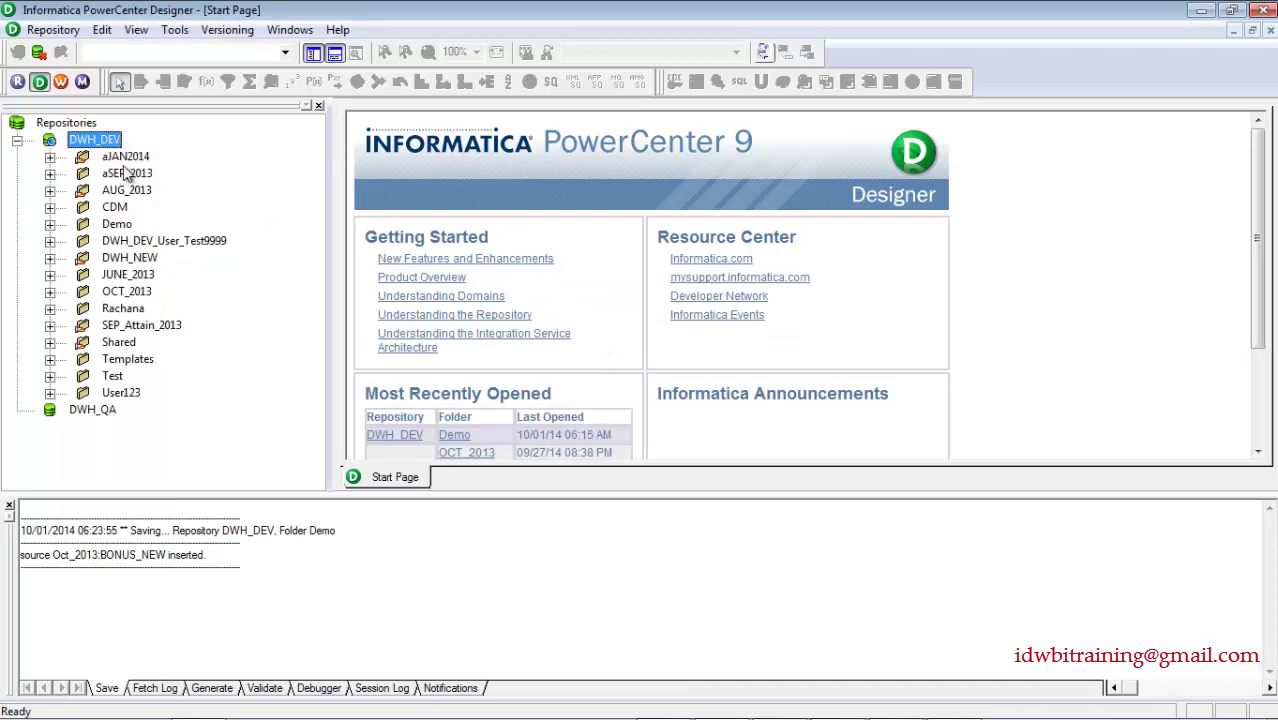
right_click(117, 224)
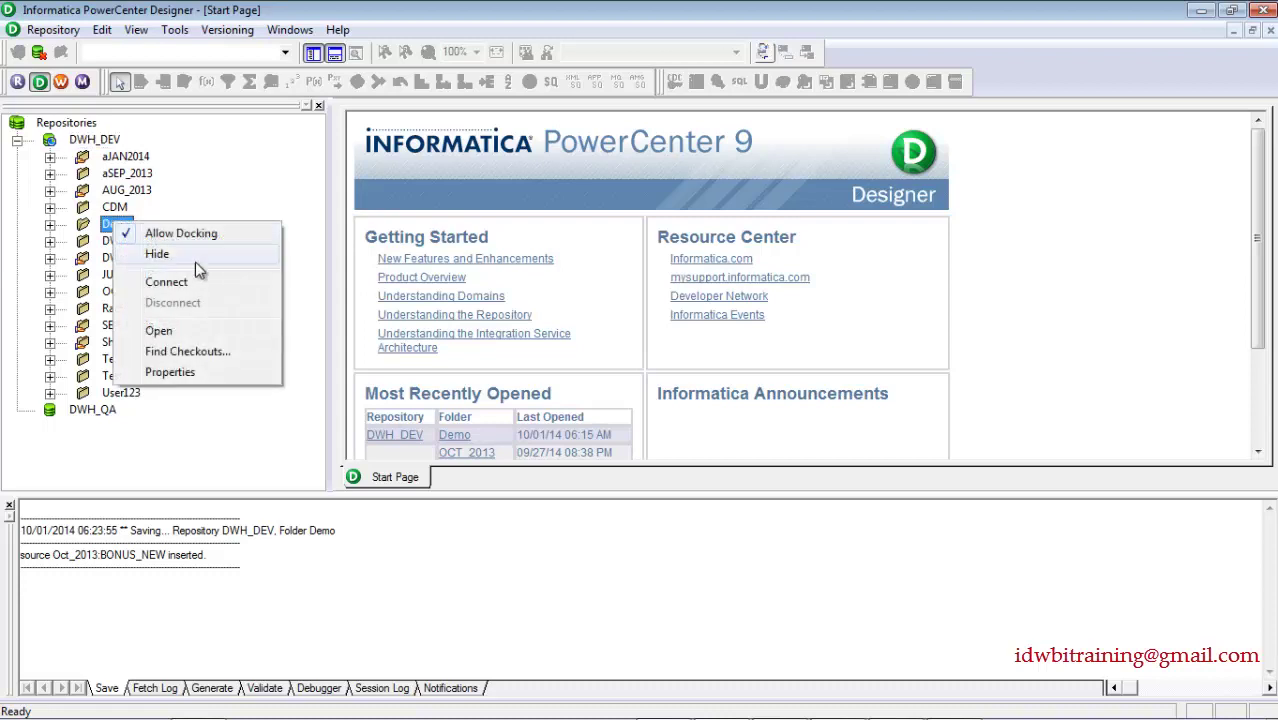
click(197, 330)
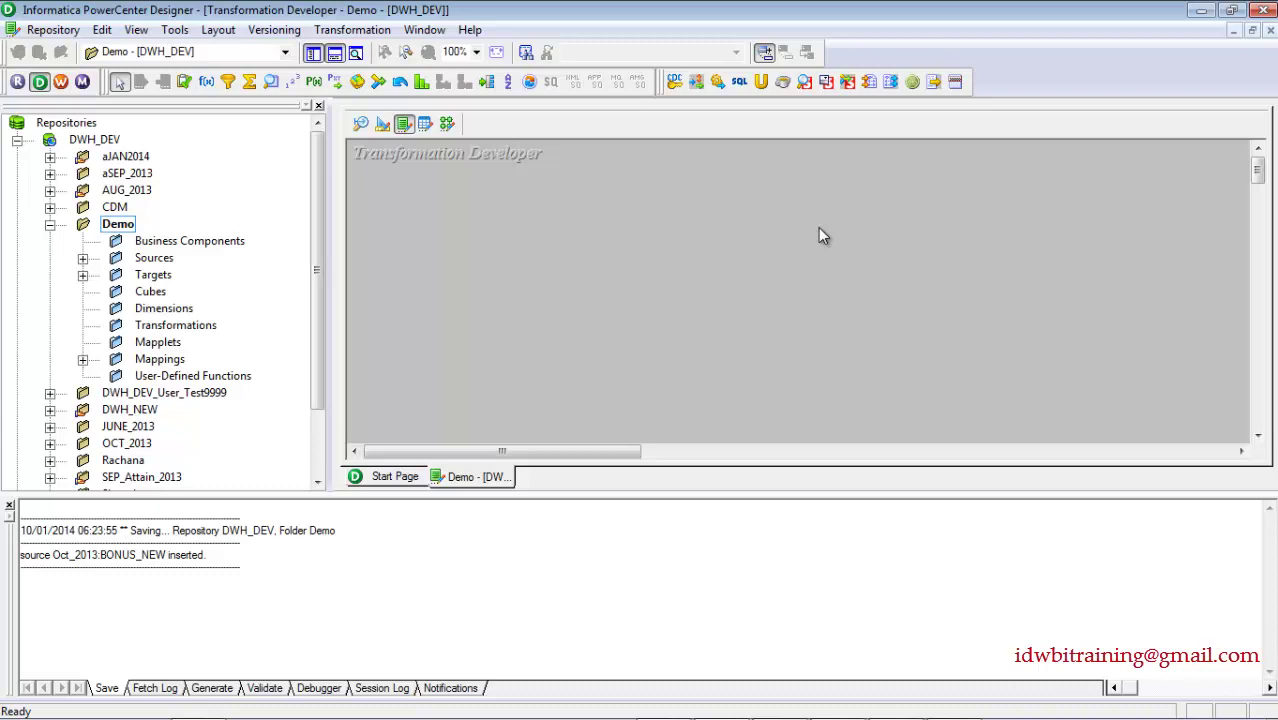
click(9, 505)
- Switch to the Source Analyzer and clear all source definitions from its workspace
click(174, 29)
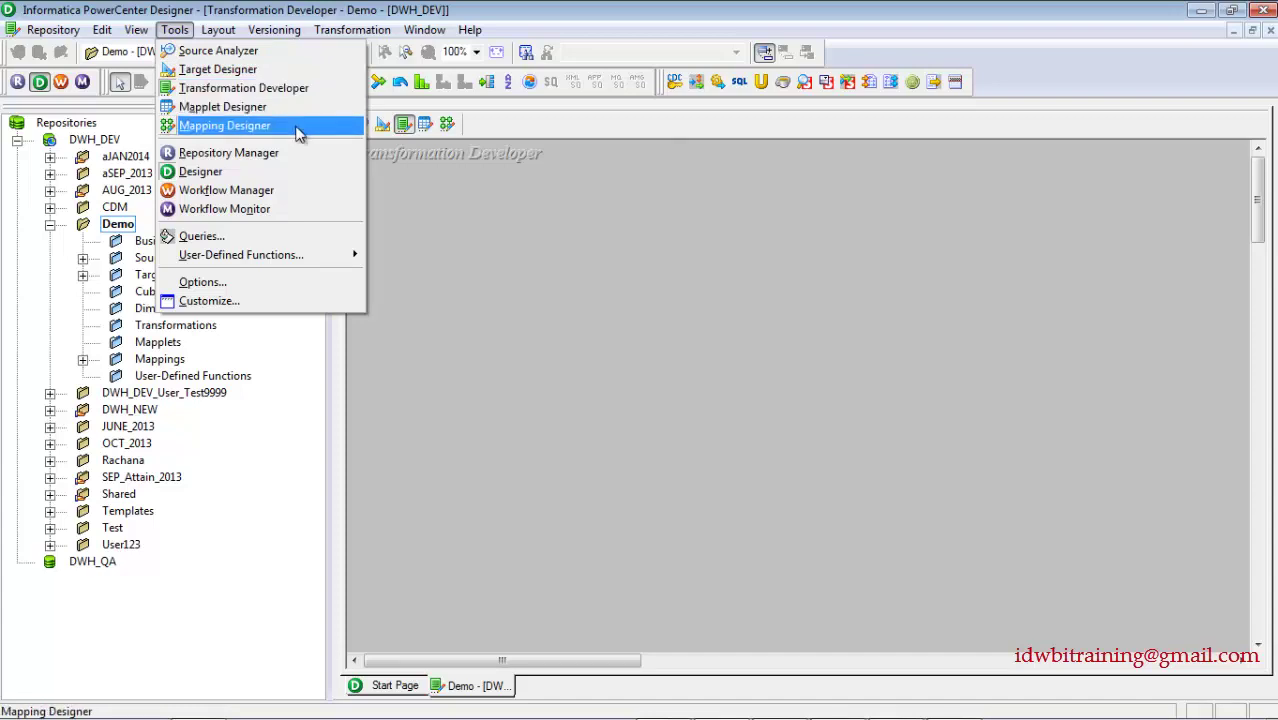
click(275, 57)
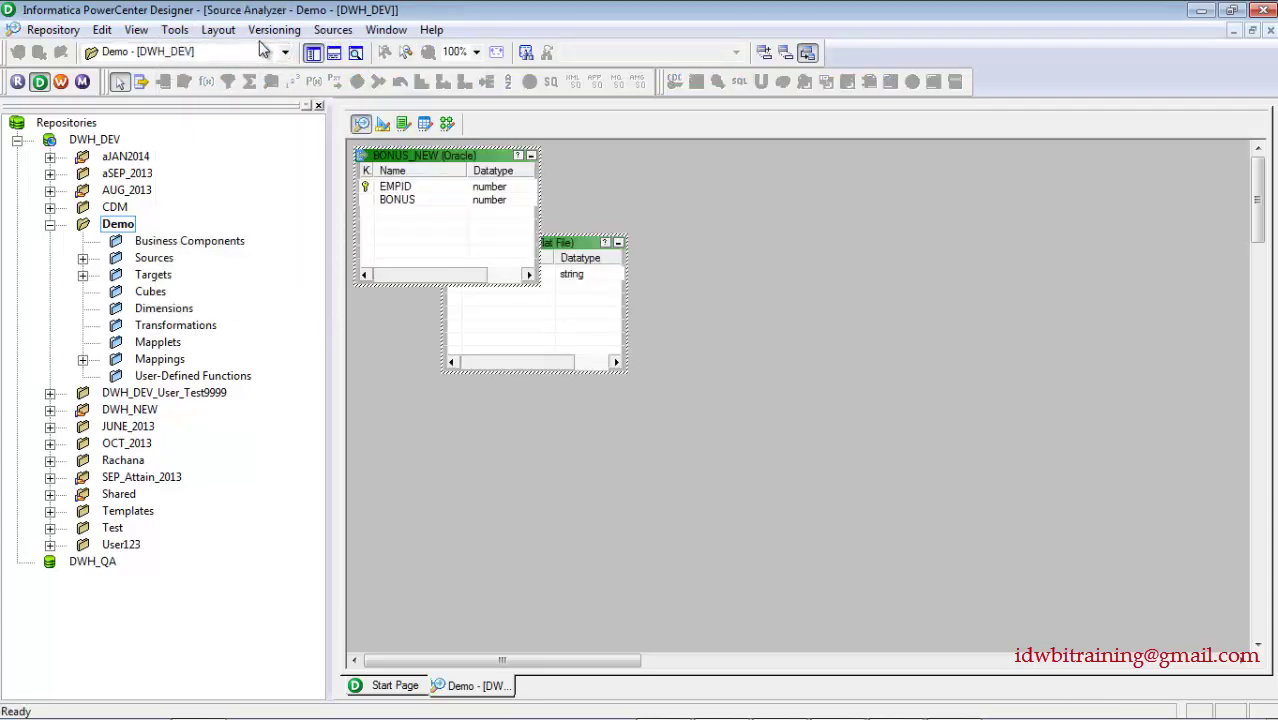
right_click(605, 180)
click(645, 209)
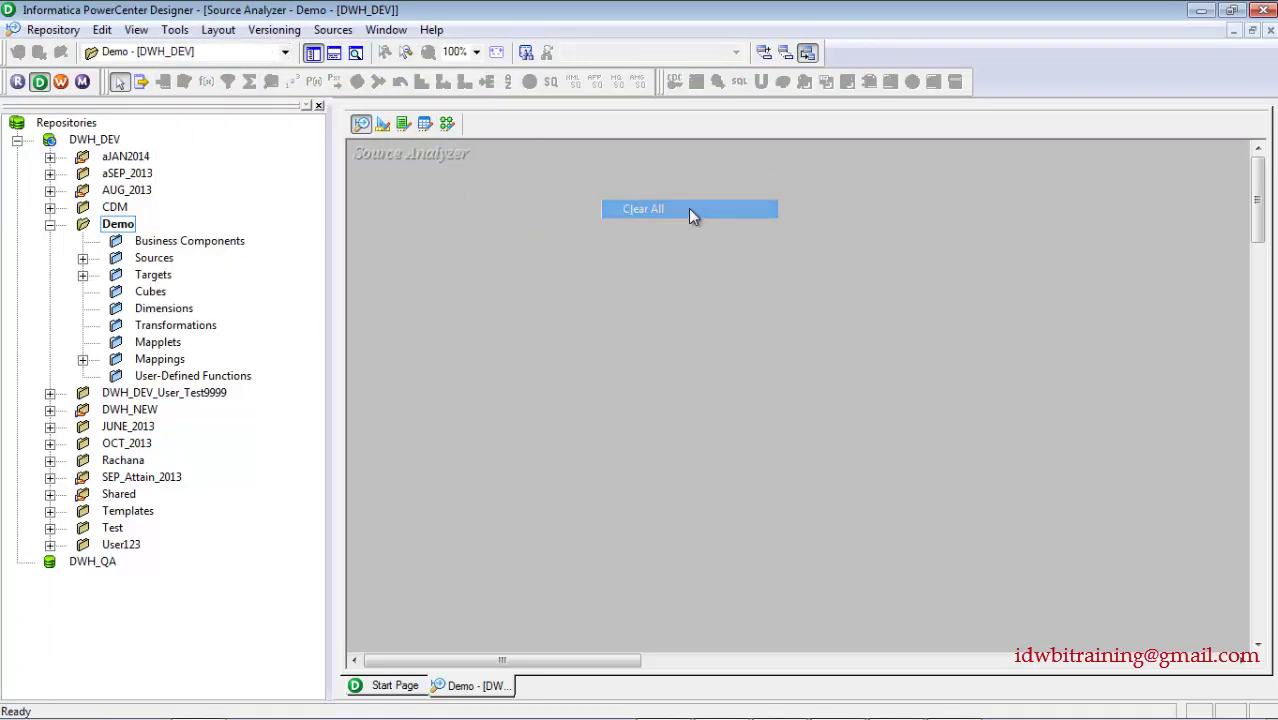
- Examine the database types available for creating a new source, and cancel without creating one
click(334, 30)
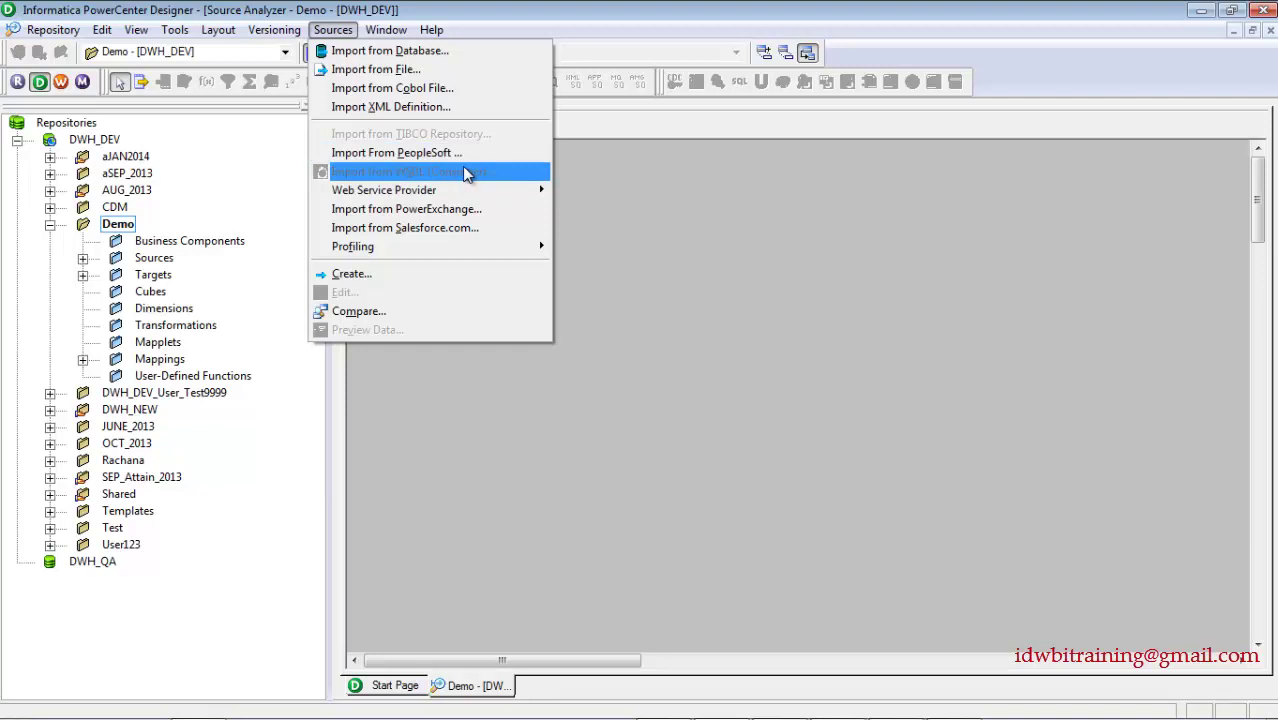
click(461, 274)
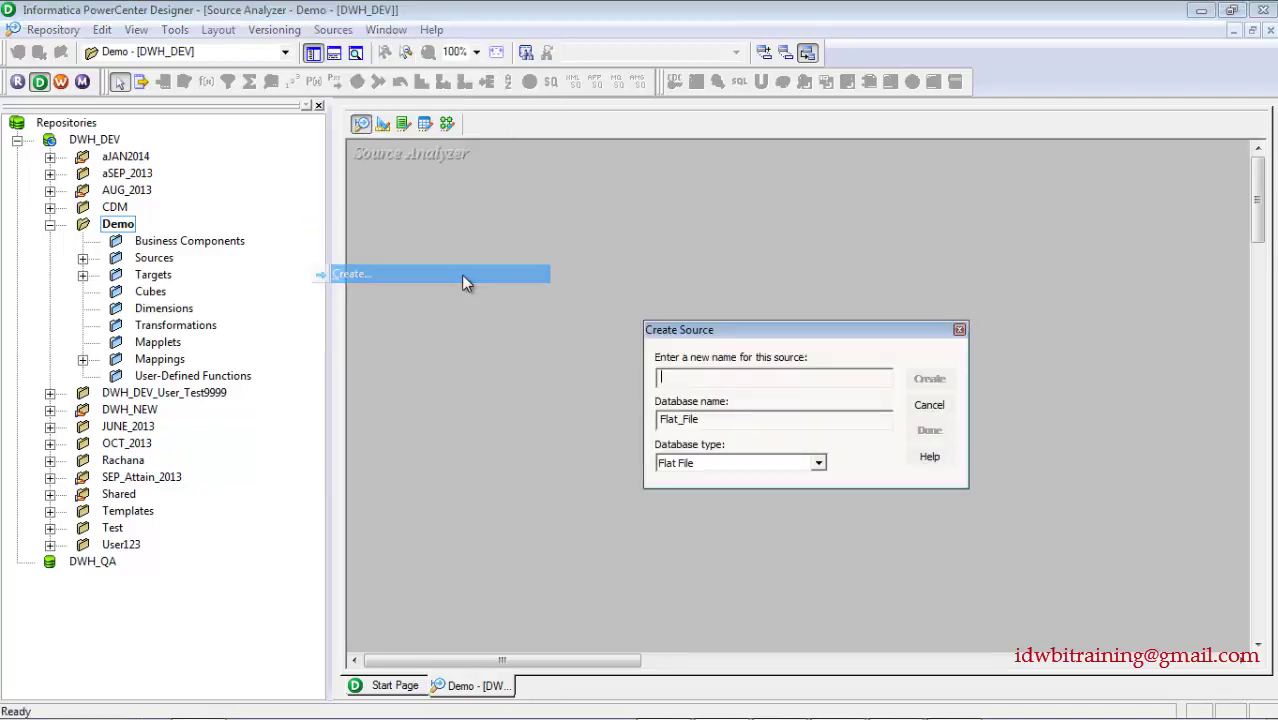
click(817, 463)
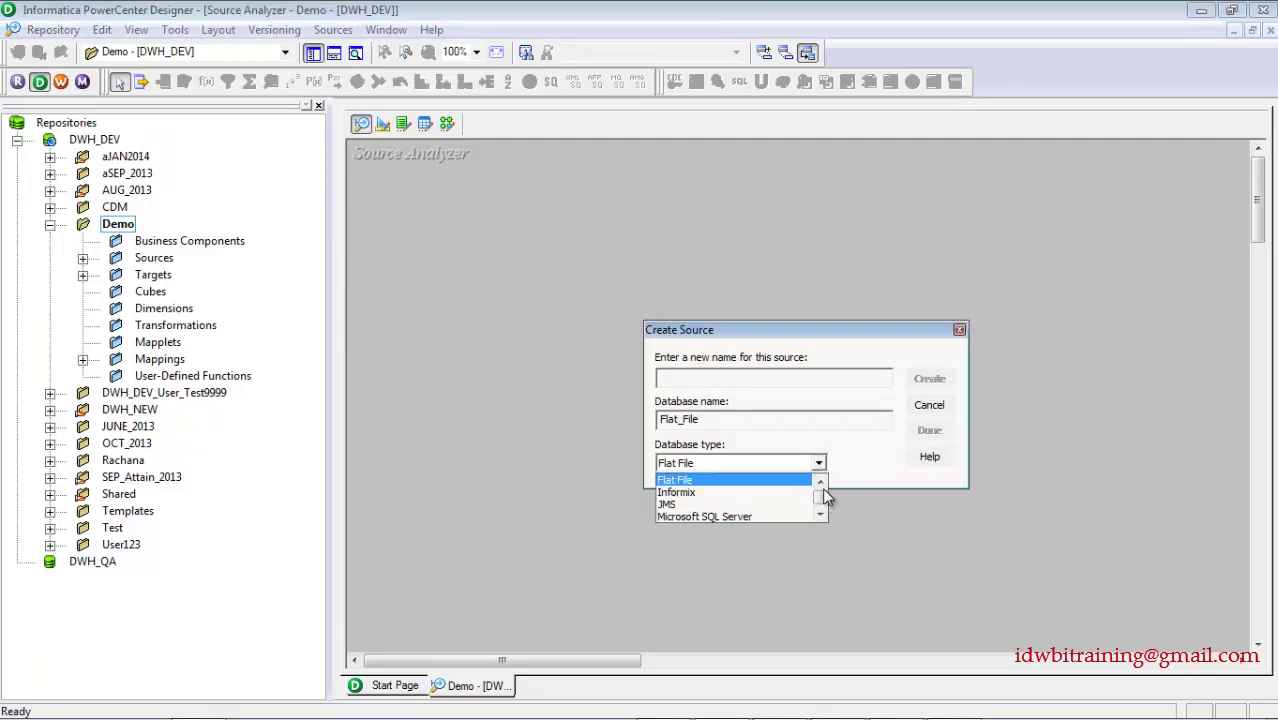
click(820, 514)
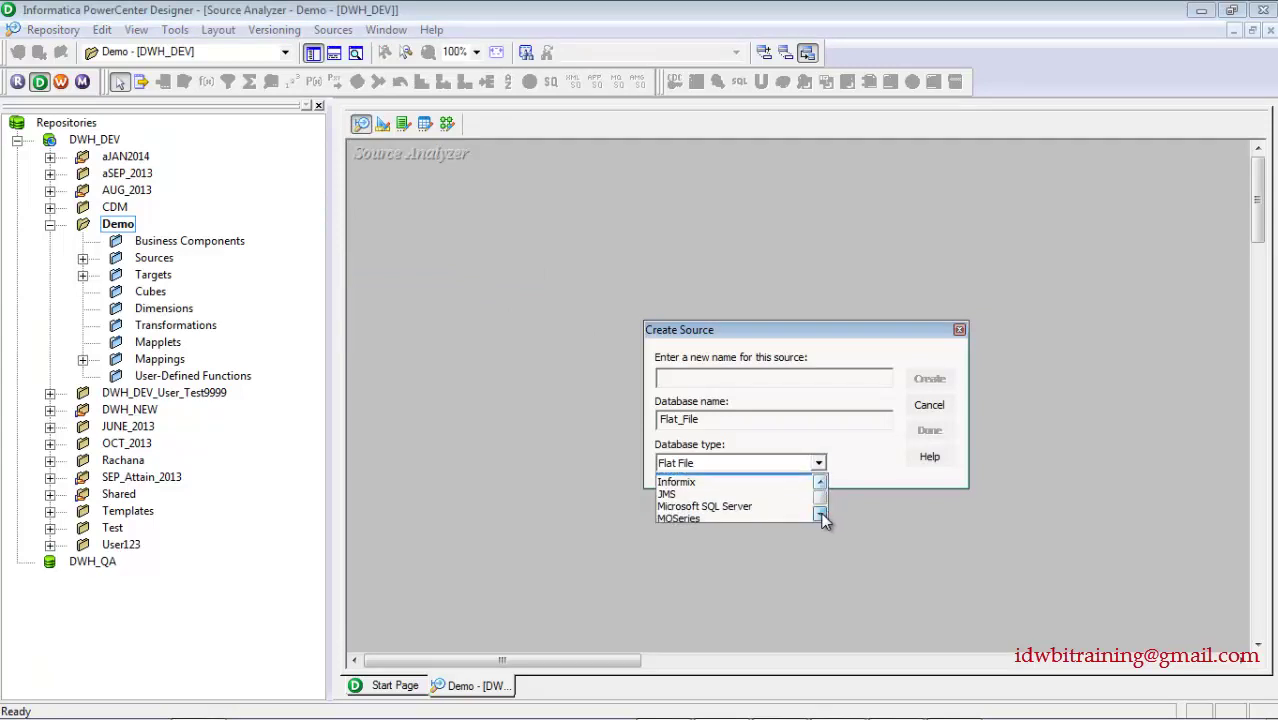
click(820, 514)
click(820, 514)
click(820, 514)
click(820, 514)
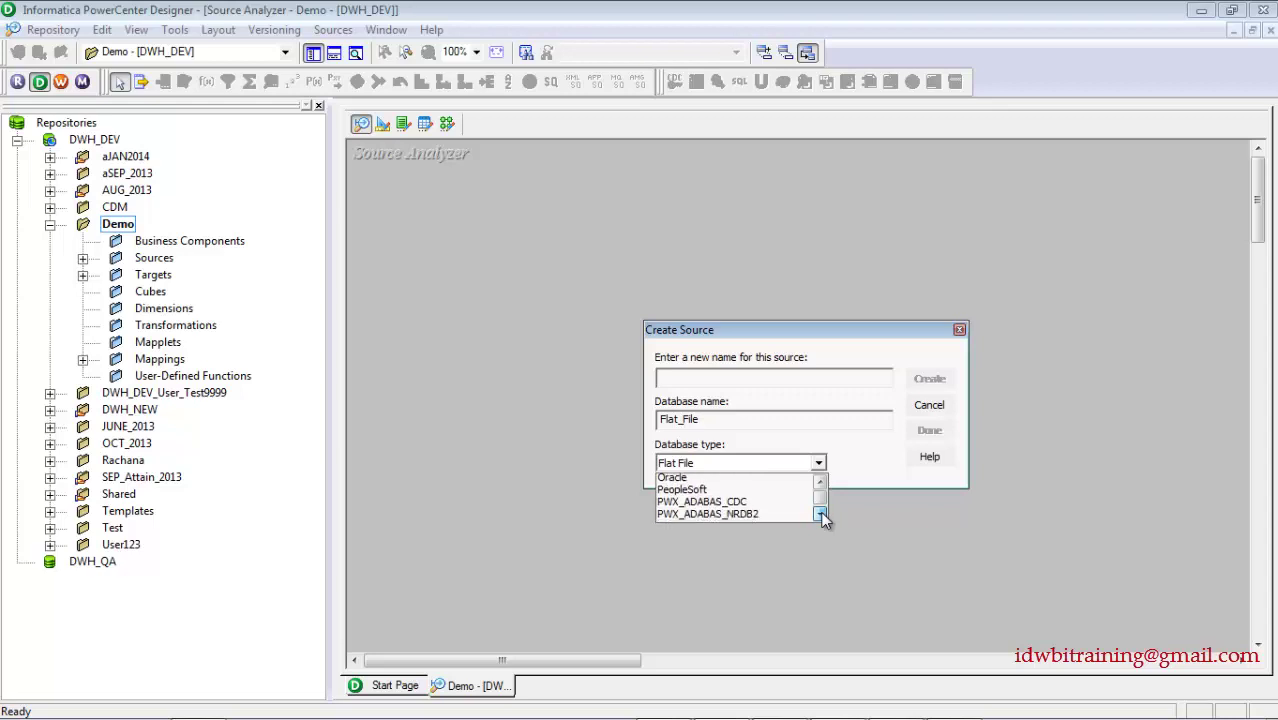
click(820, 514)
click(820, 514)
click(820, 514)
click(820, 514)
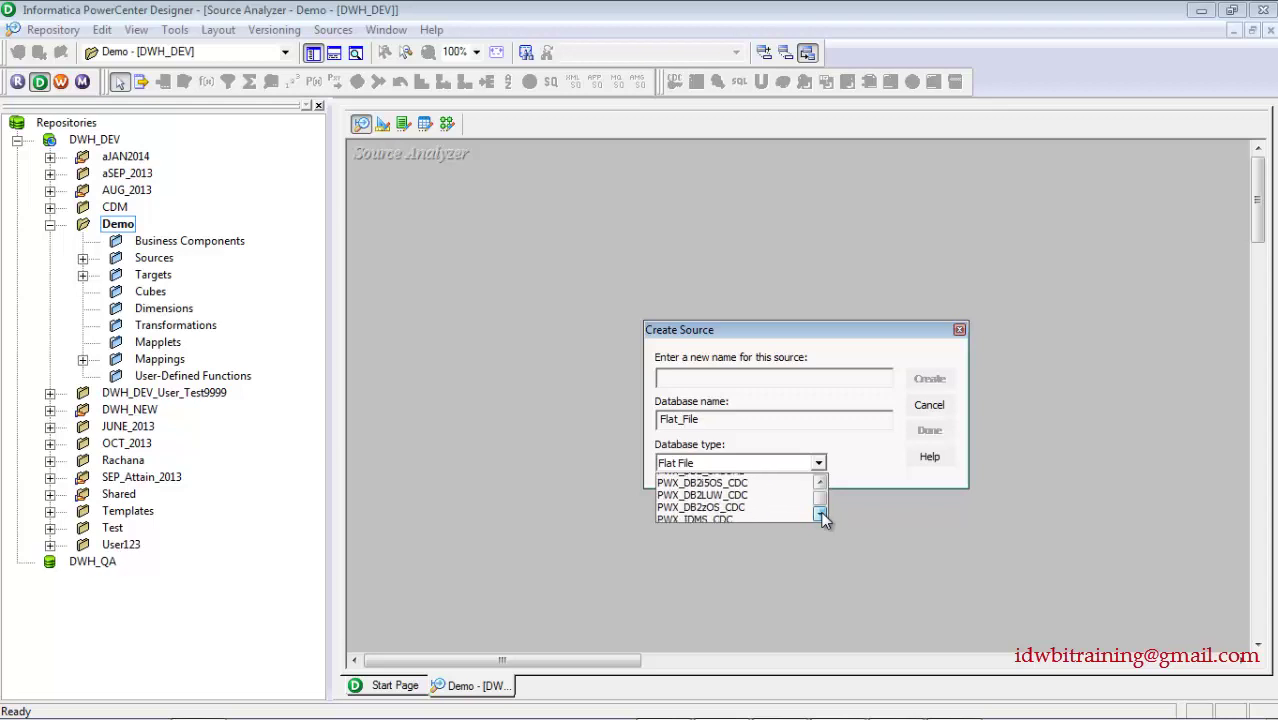
click(820, 514)
click(820, 514)
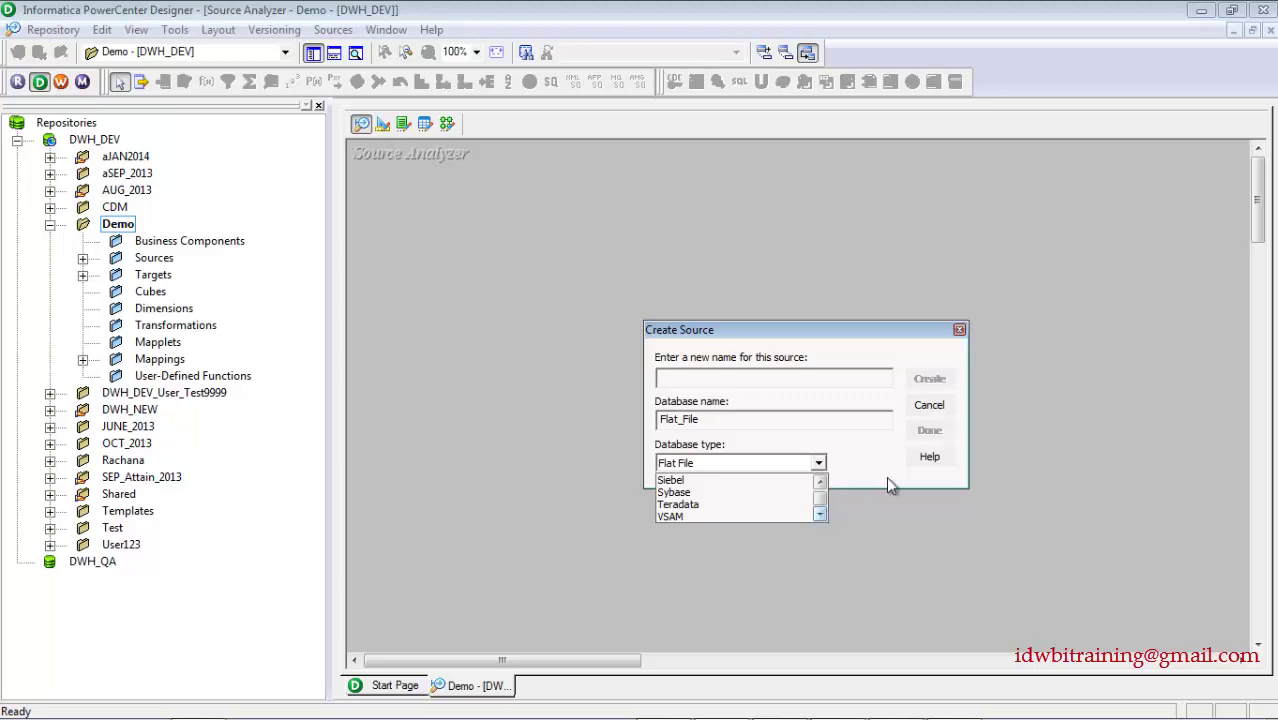
click(929, 405)
click(929, 405)
- Switch to the Target Designer and clear all target definitions from its workspace
click(382, 123)
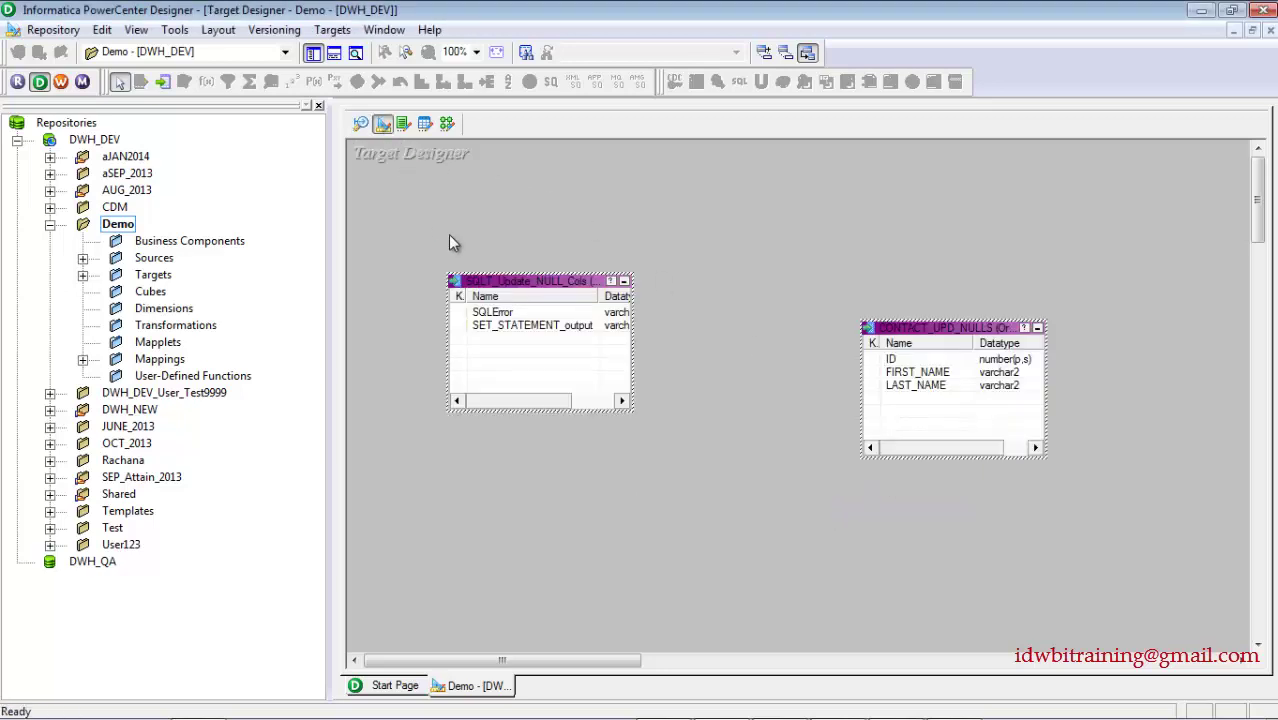
right_click(514, 209)
click(622, 240)
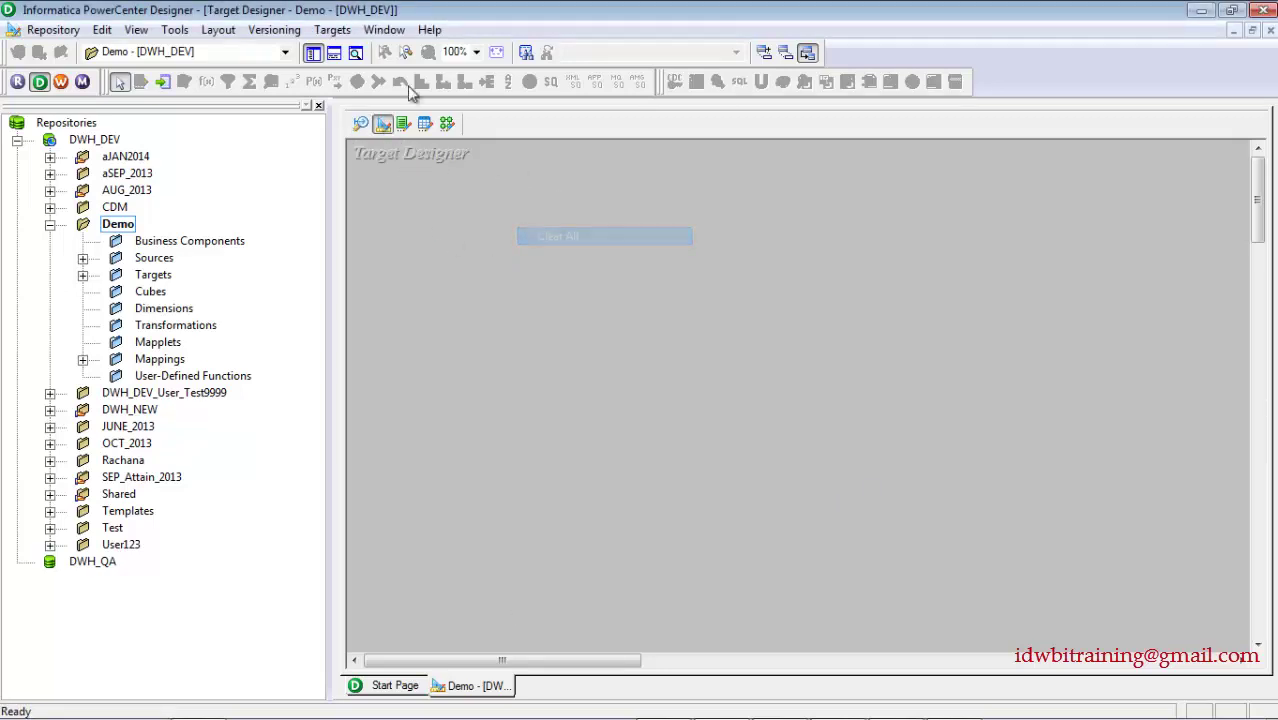
click(334, 30)
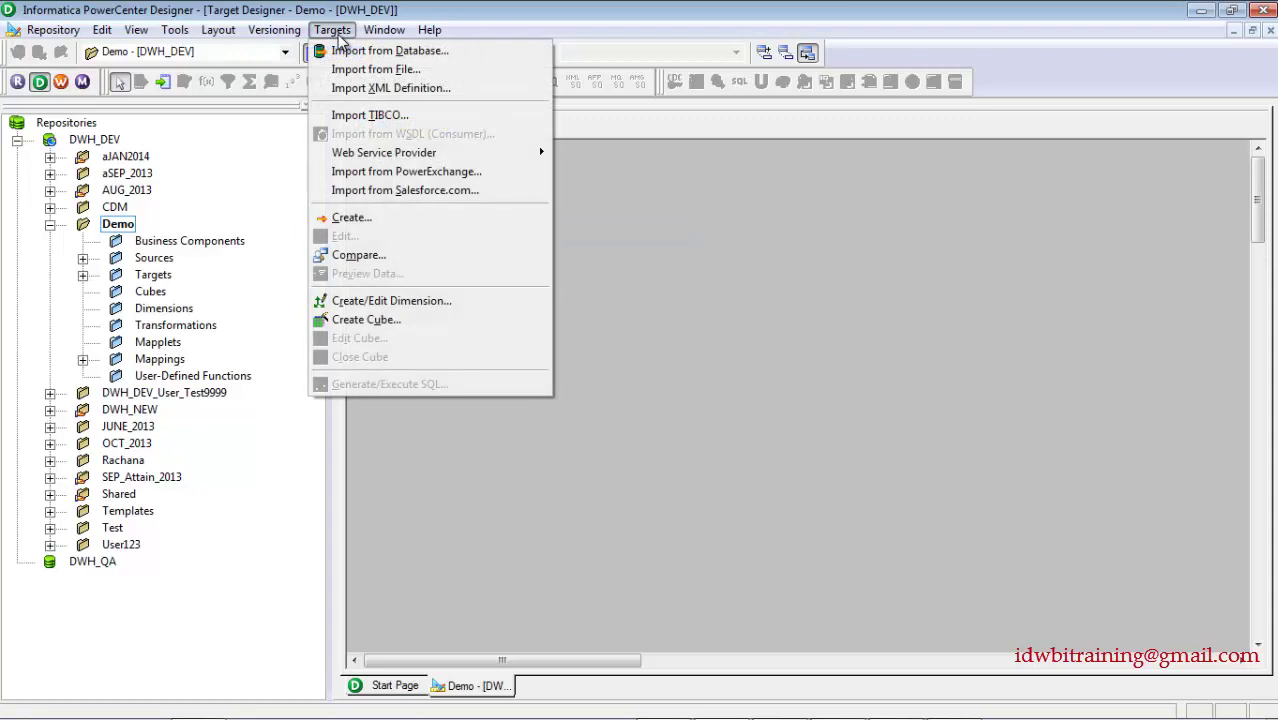
click(674, 236)
click(361, 124)
click(382, 123)
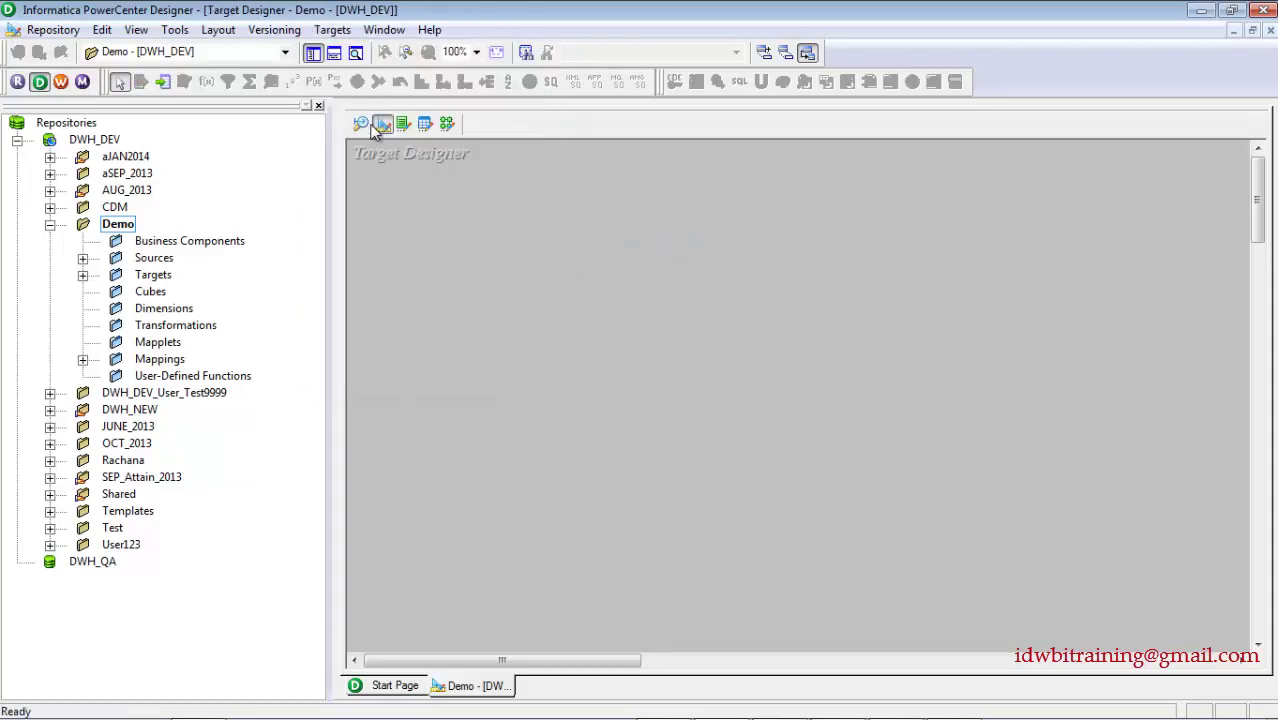
click(361, 124)
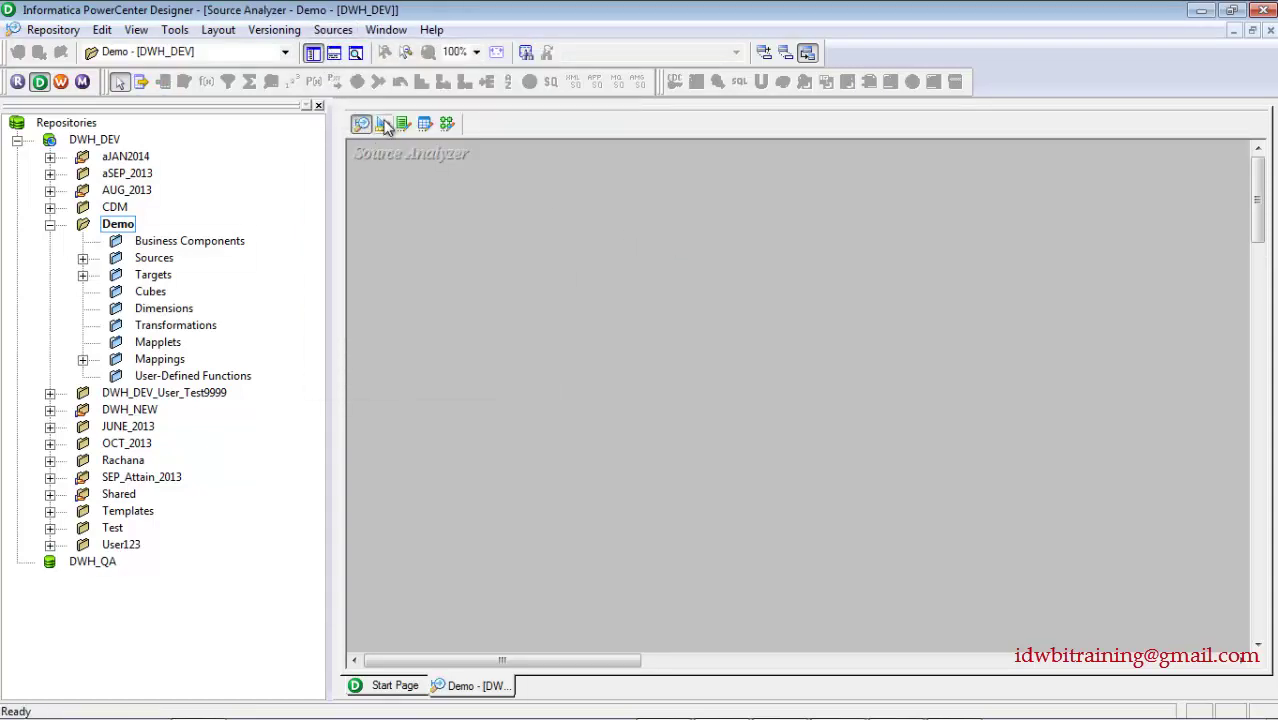
click(383, 124)
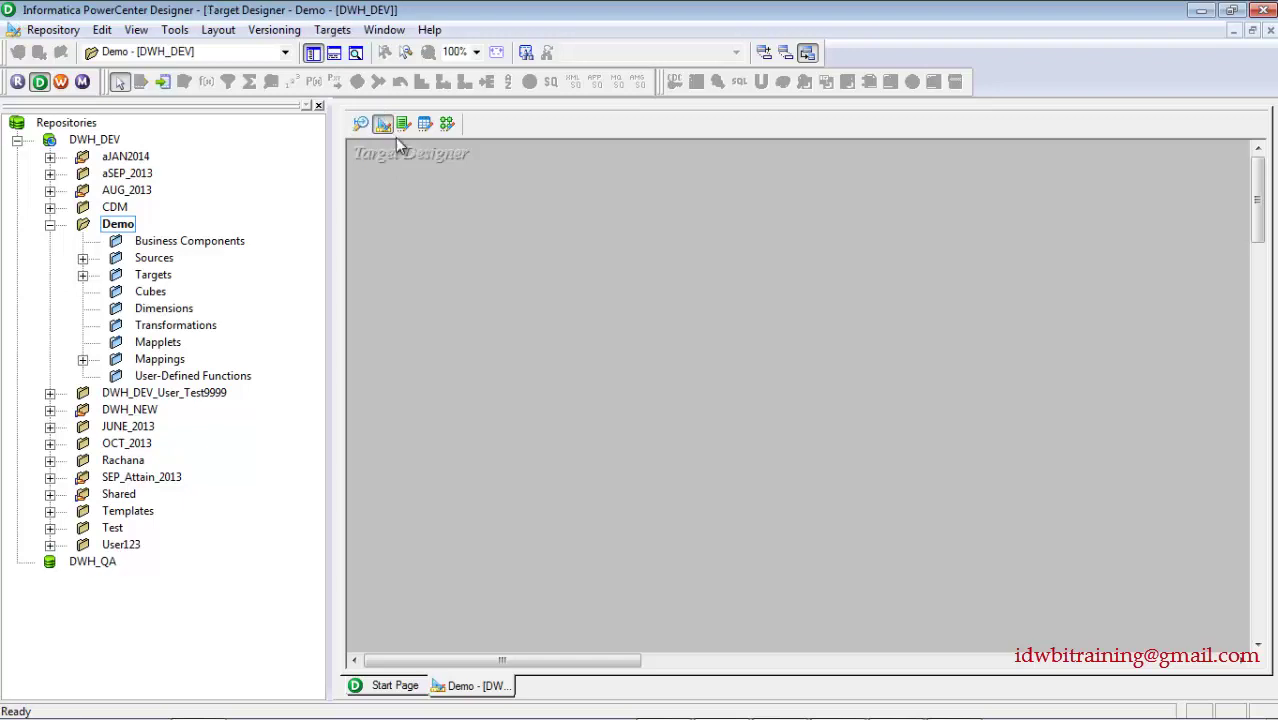
- Review the database types available for creating a new target table, and cancel without creating one
click(334, 30)
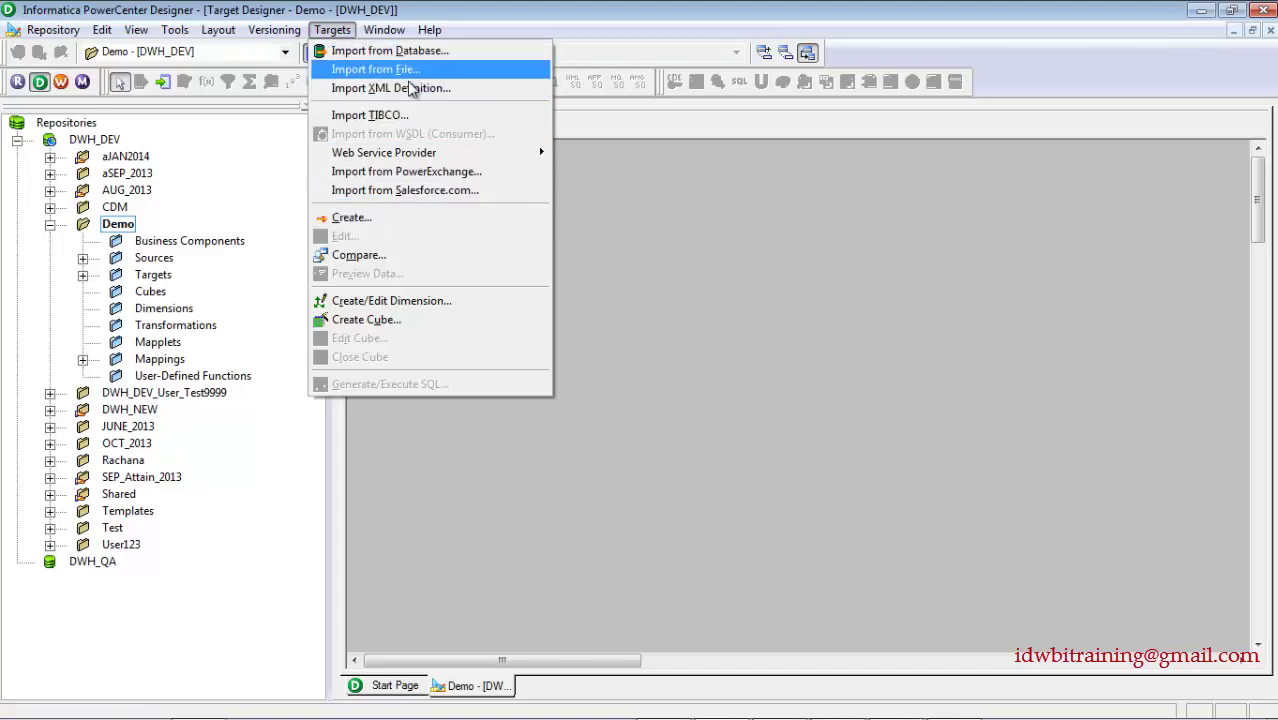
click(418, 220)
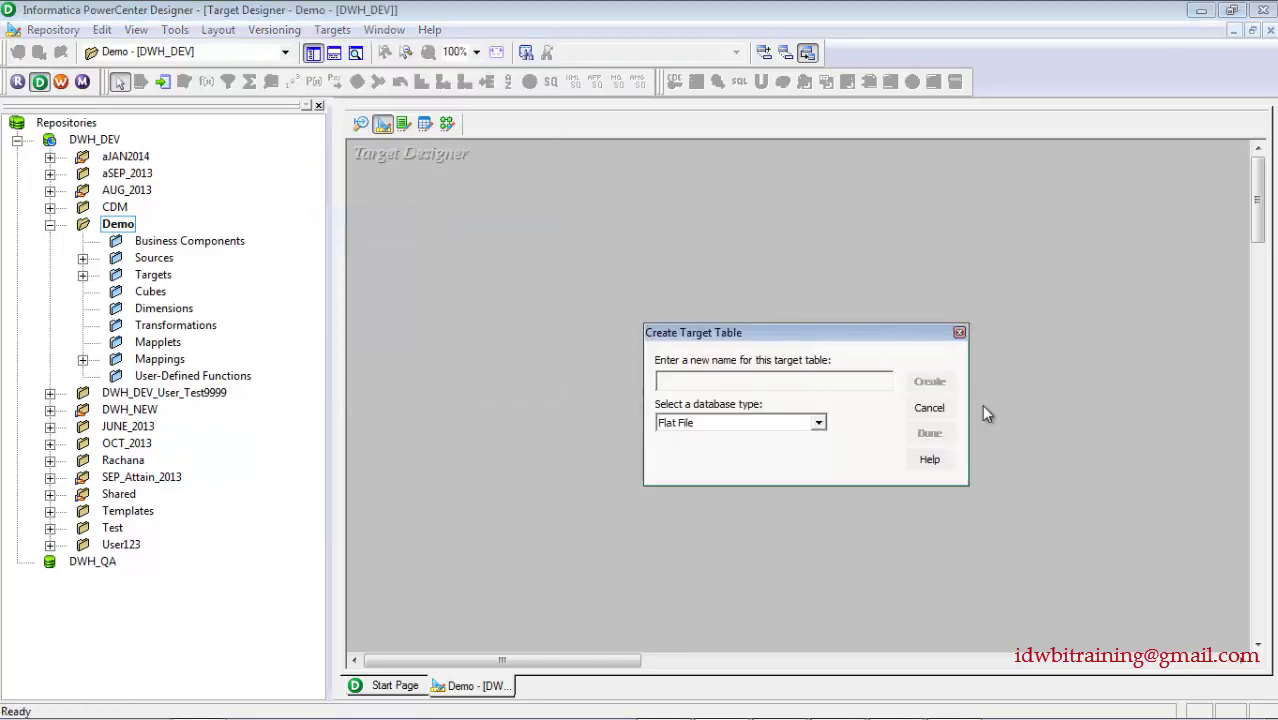
click(820, 422)
drag(821, 456, 824, 454)
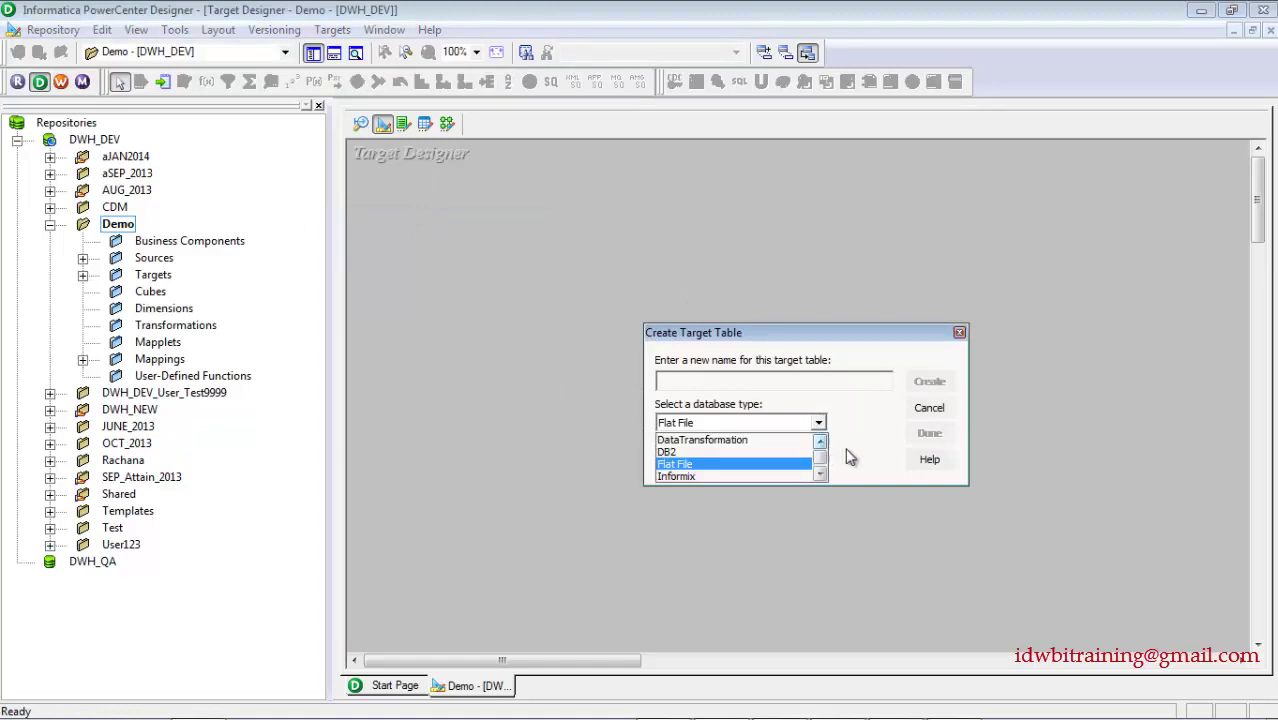
click(924, 414)
click(937, 410)
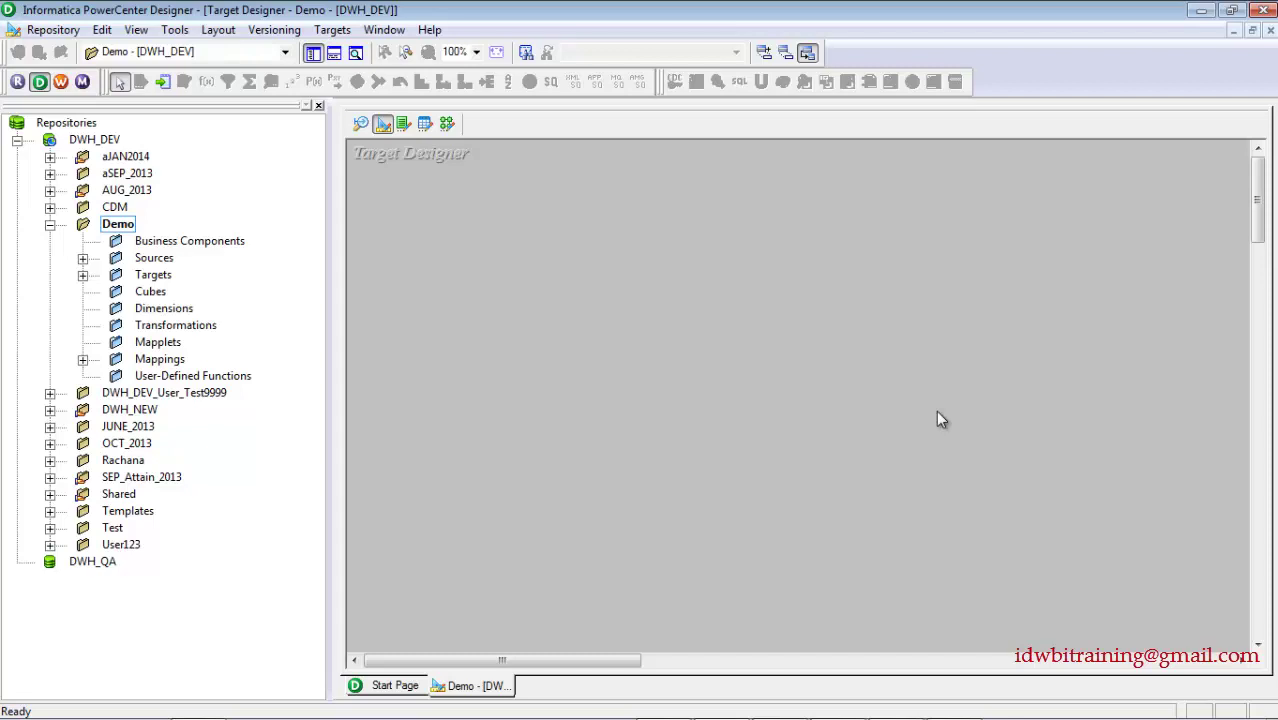
- Create an Expression transformation named Exp in the m_SQL_Update_NULL_Columns mapping and move it above the mapping flow
click(403, 124)
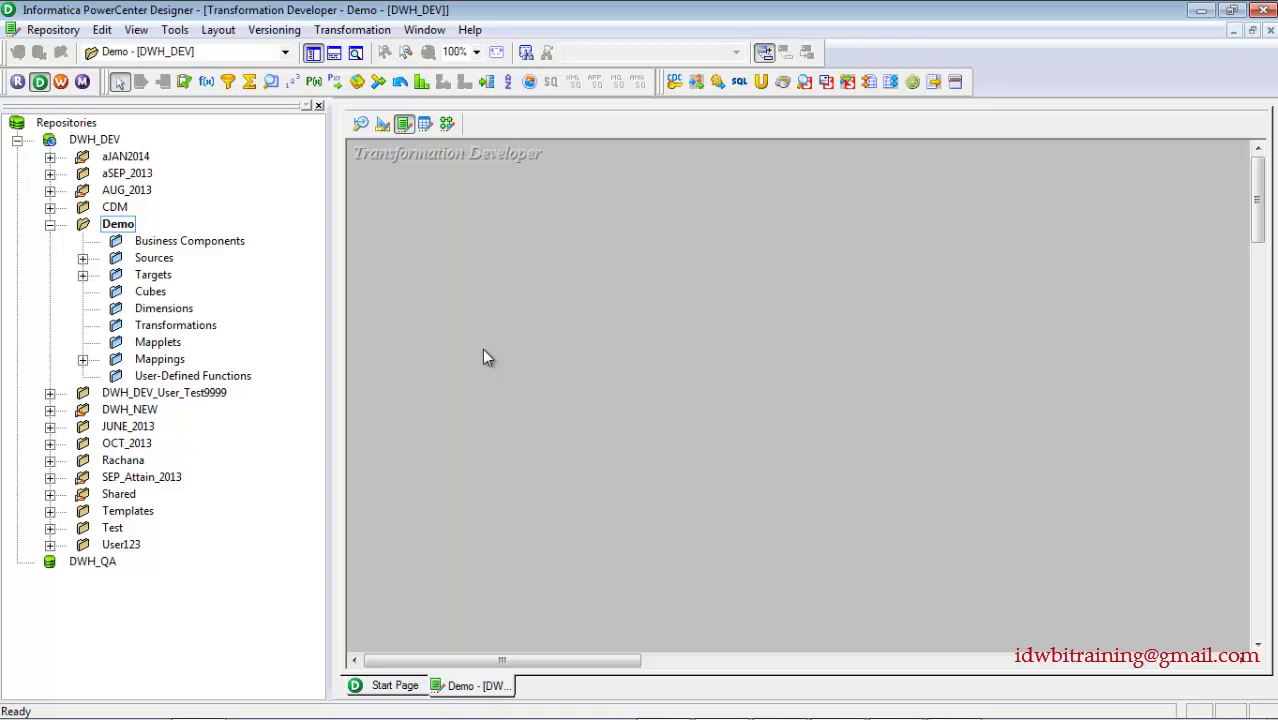
click(447, 123)
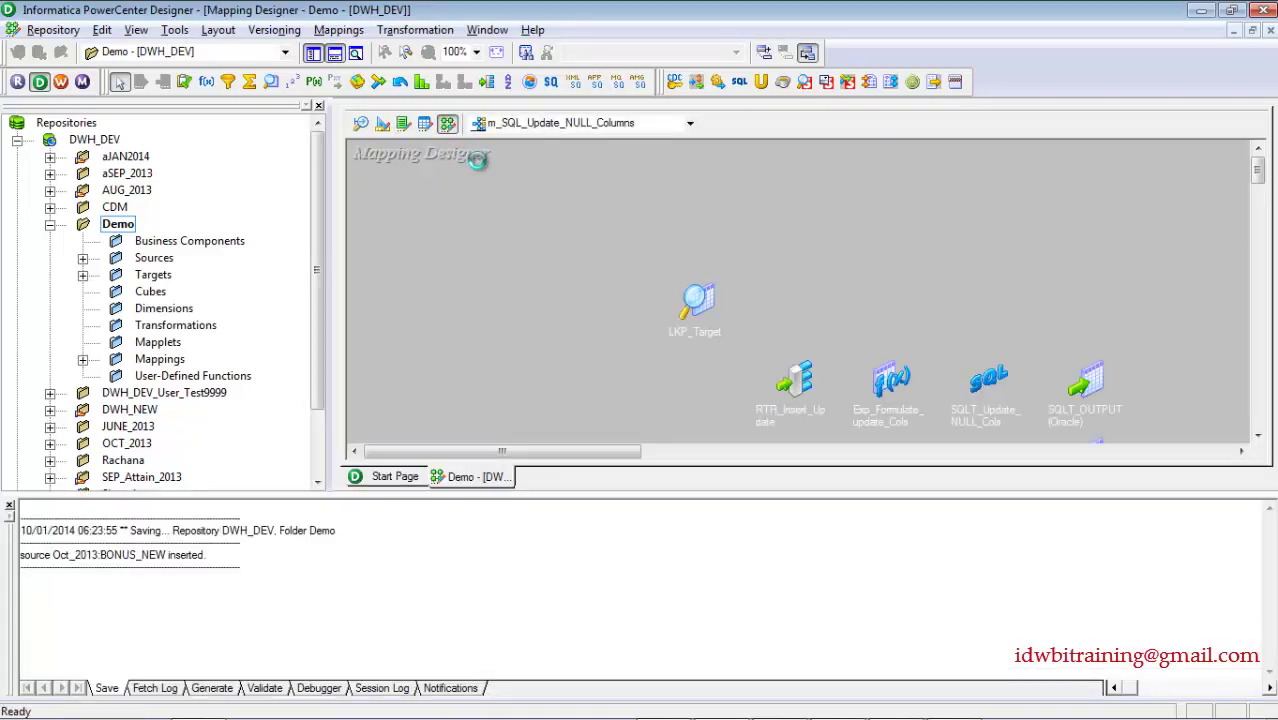
click(414, 29)
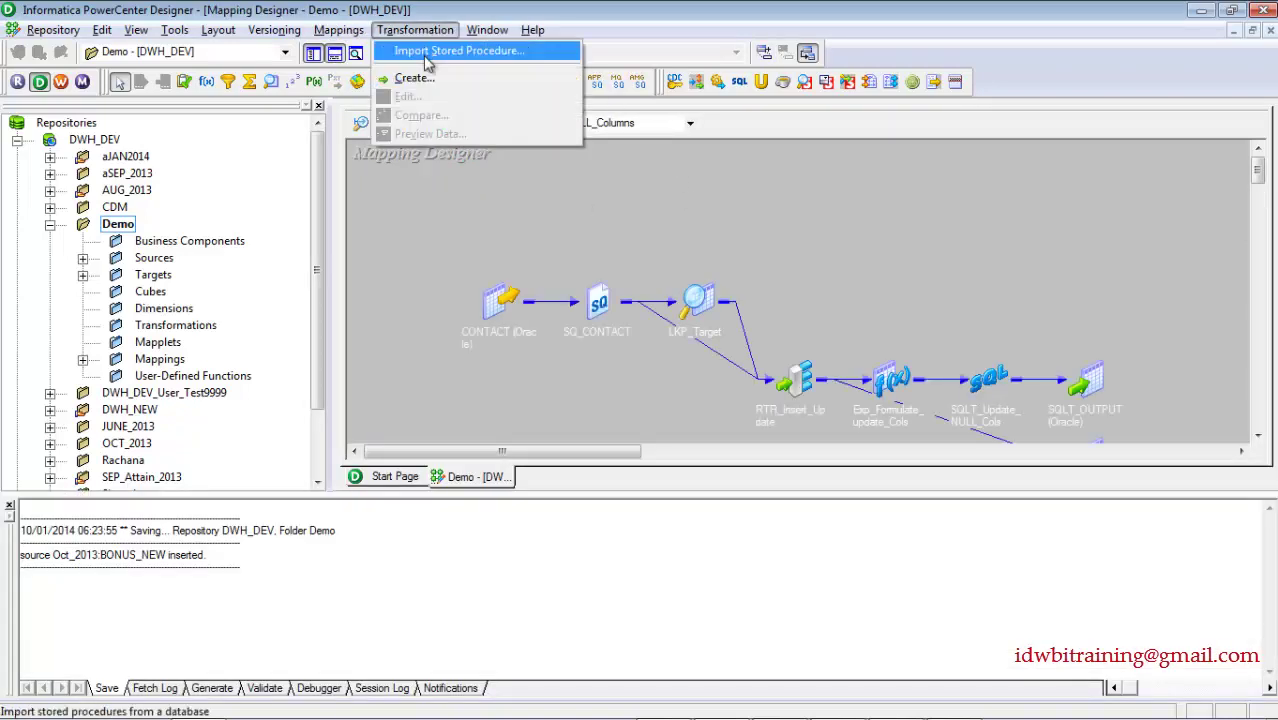
click(412, 77)
click(760, 320)
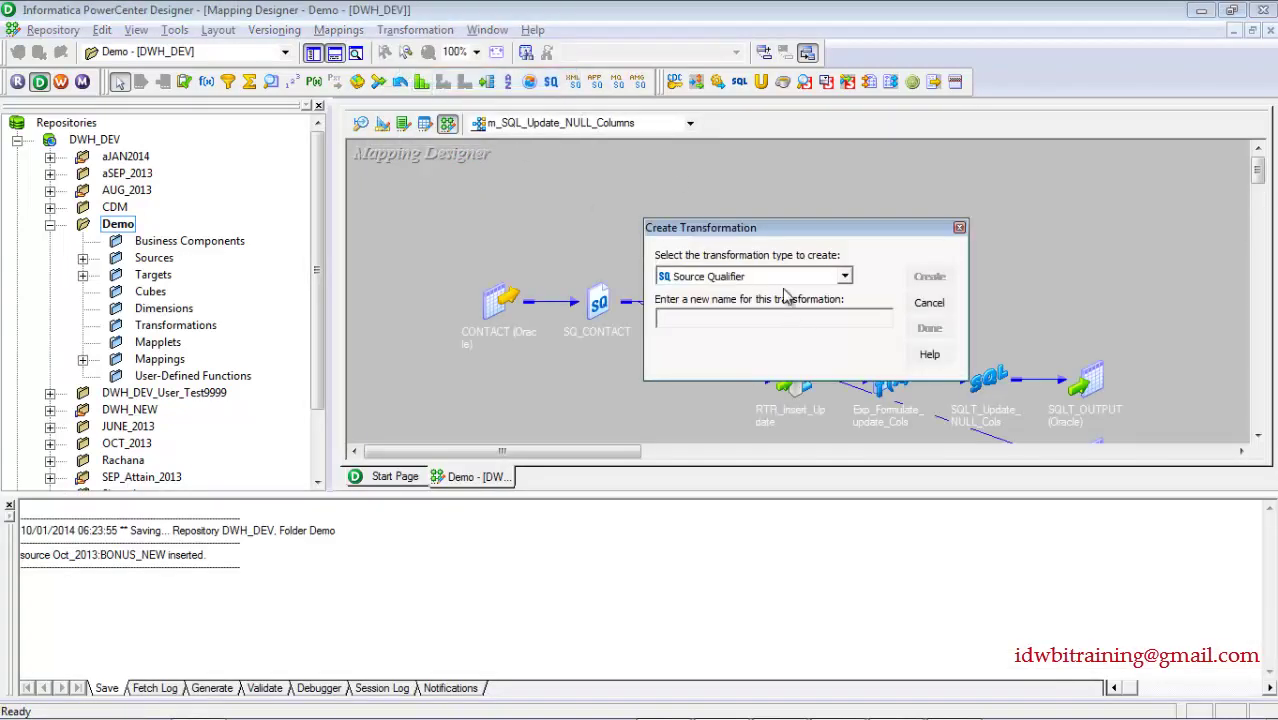
click(800, 276)
click(700, 326)
click(735, 317)
text(Exp)
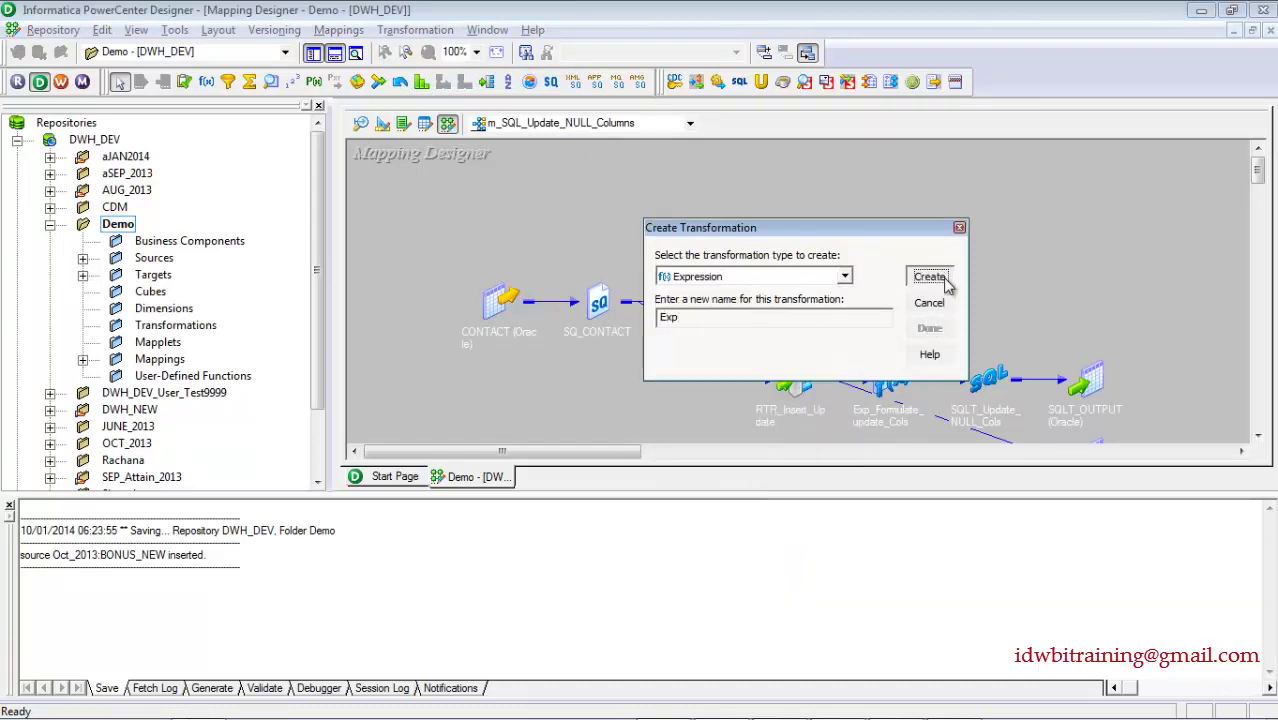
click(932, 279)
click(929, 328)
drag(580, 254, 821, 190)
- View the Transformation Developer and Mapplet Designer workspaces, and hide the output window
click(406, 126)
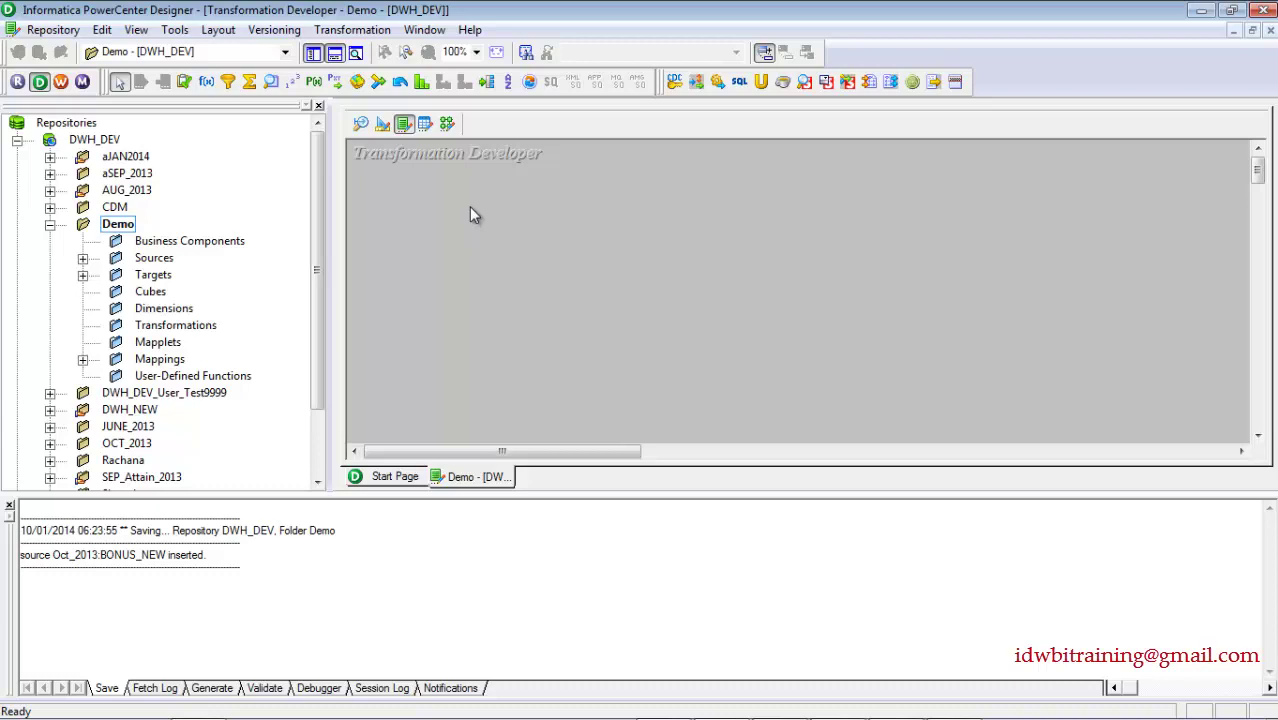
click(425, 124)
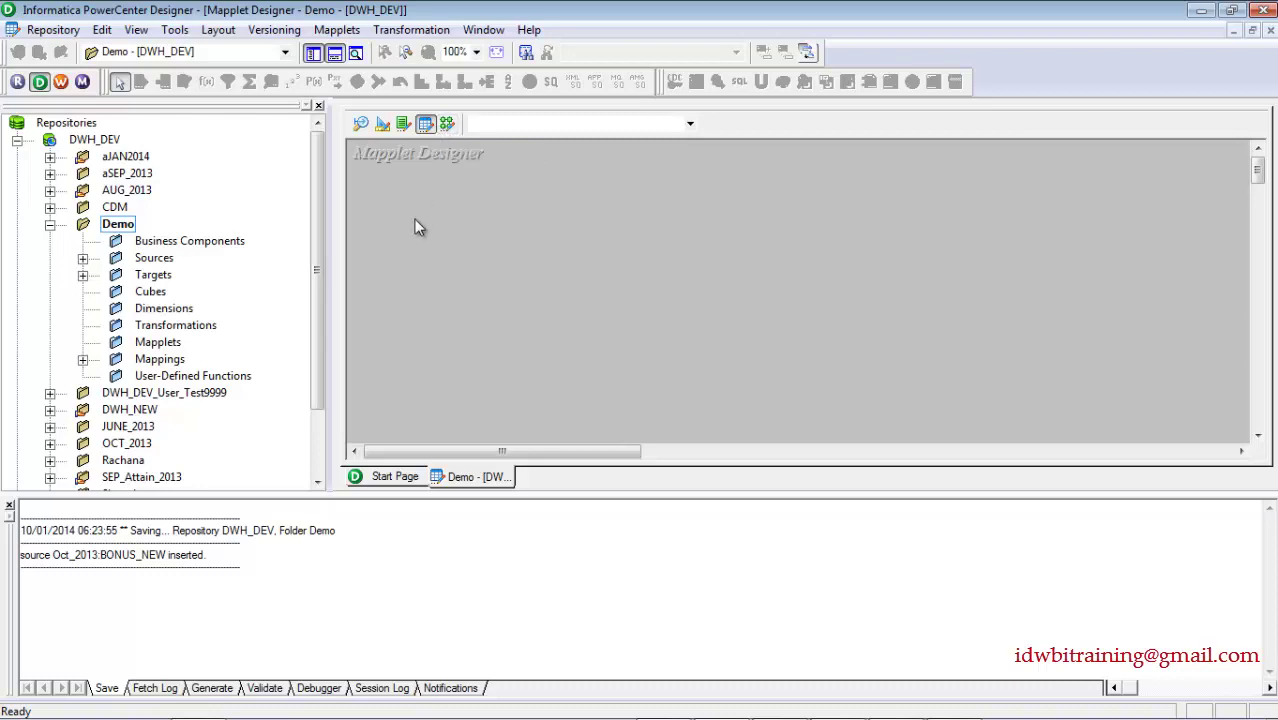
click(9, 509)
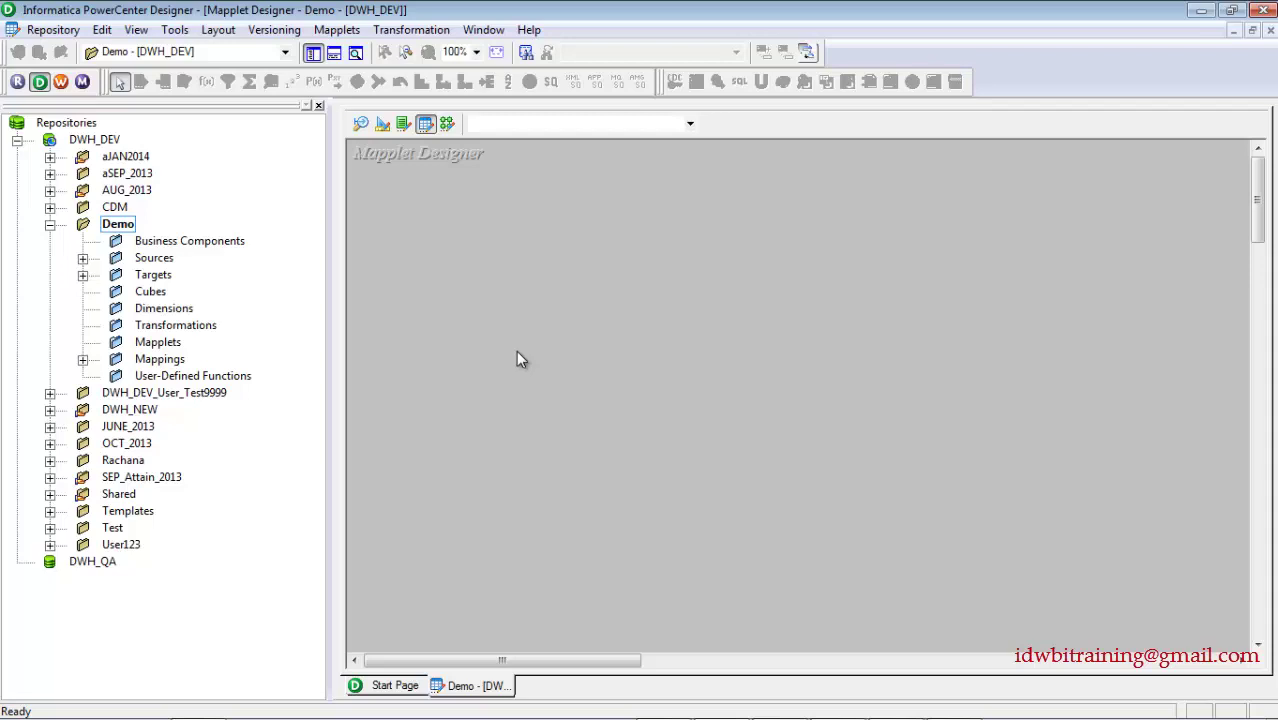
- Delete the Exp expression transformation from the m_SQL_Update_NULL_Columns mapping in the Mapping Designer
click(447, 127)
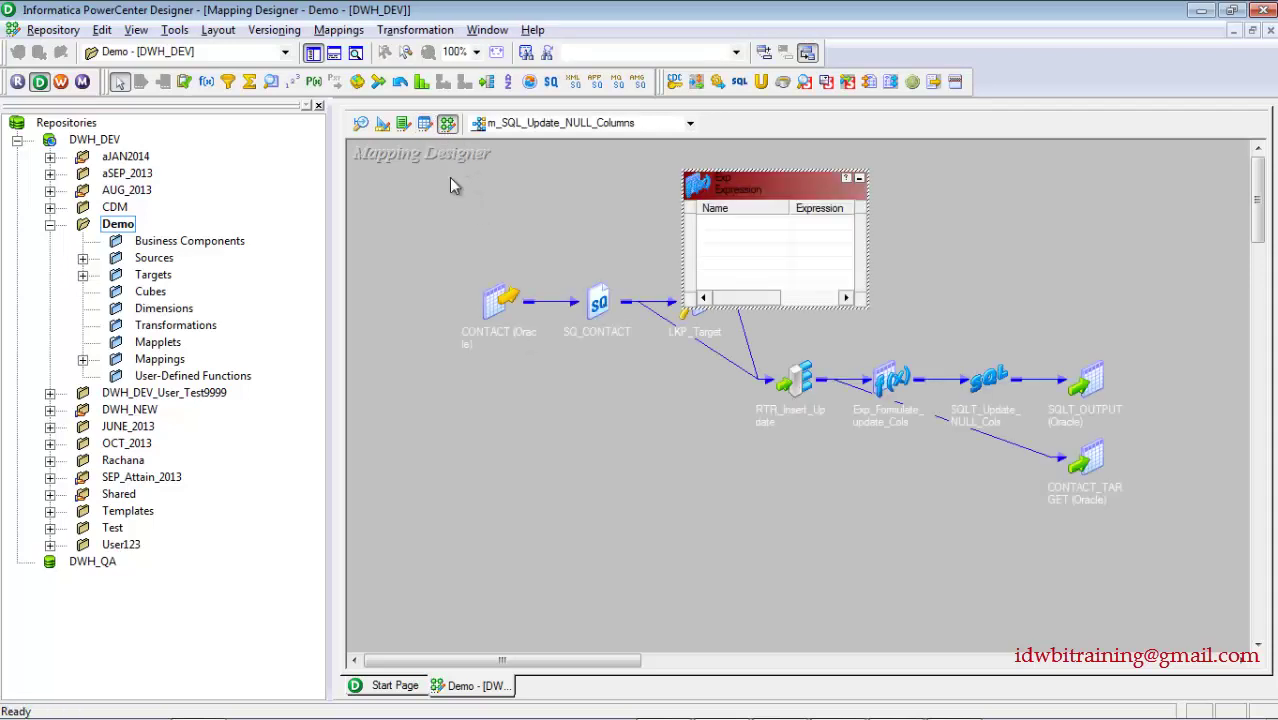
right_click(774, 187)
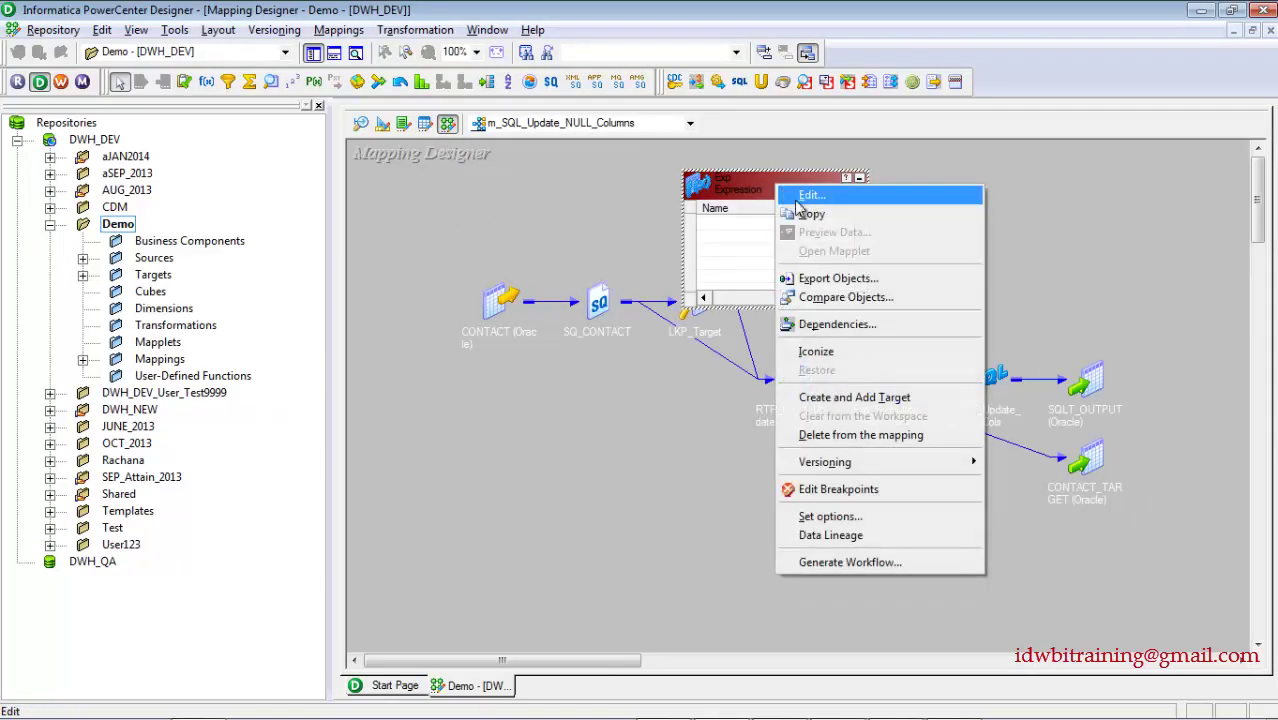
click(845, 437)
click(705, 418)
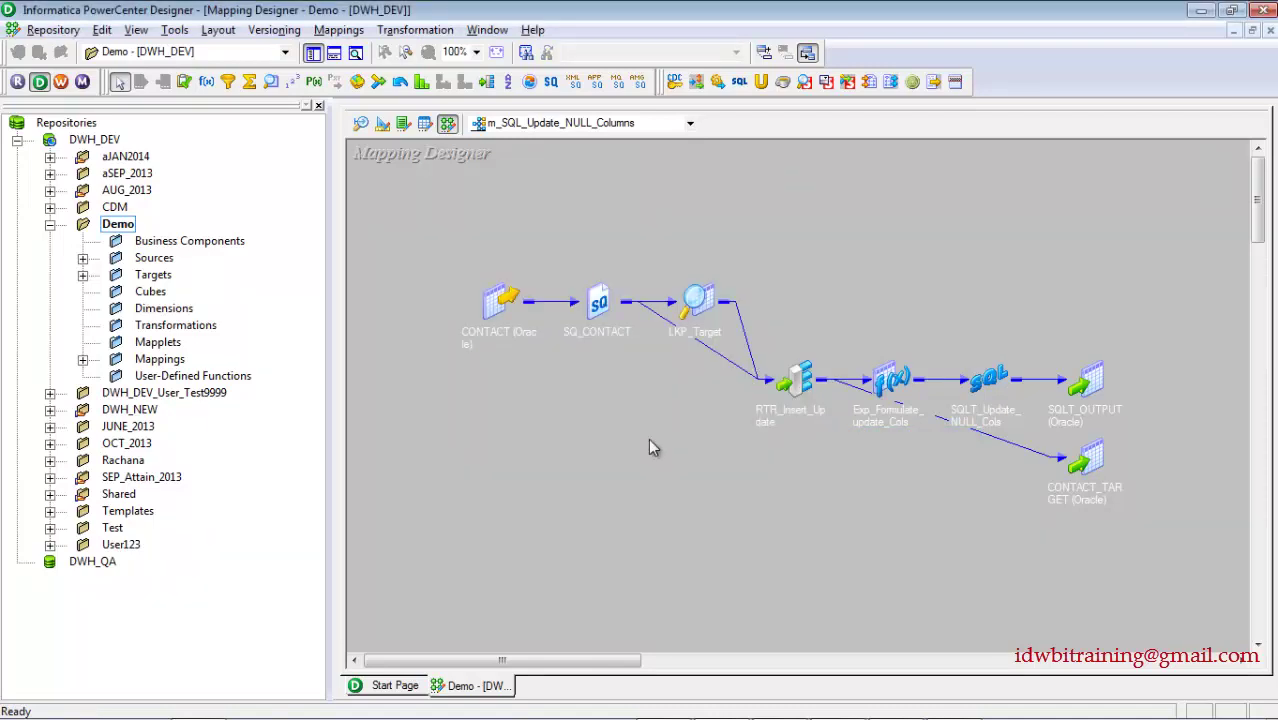
- View the Mapplet Designer, and examine the source, qualifier, lookup and SQLT_OUTPUT target of m_SQL_Update_NULL_Columns in the Mapping Designer
click(425, 124)
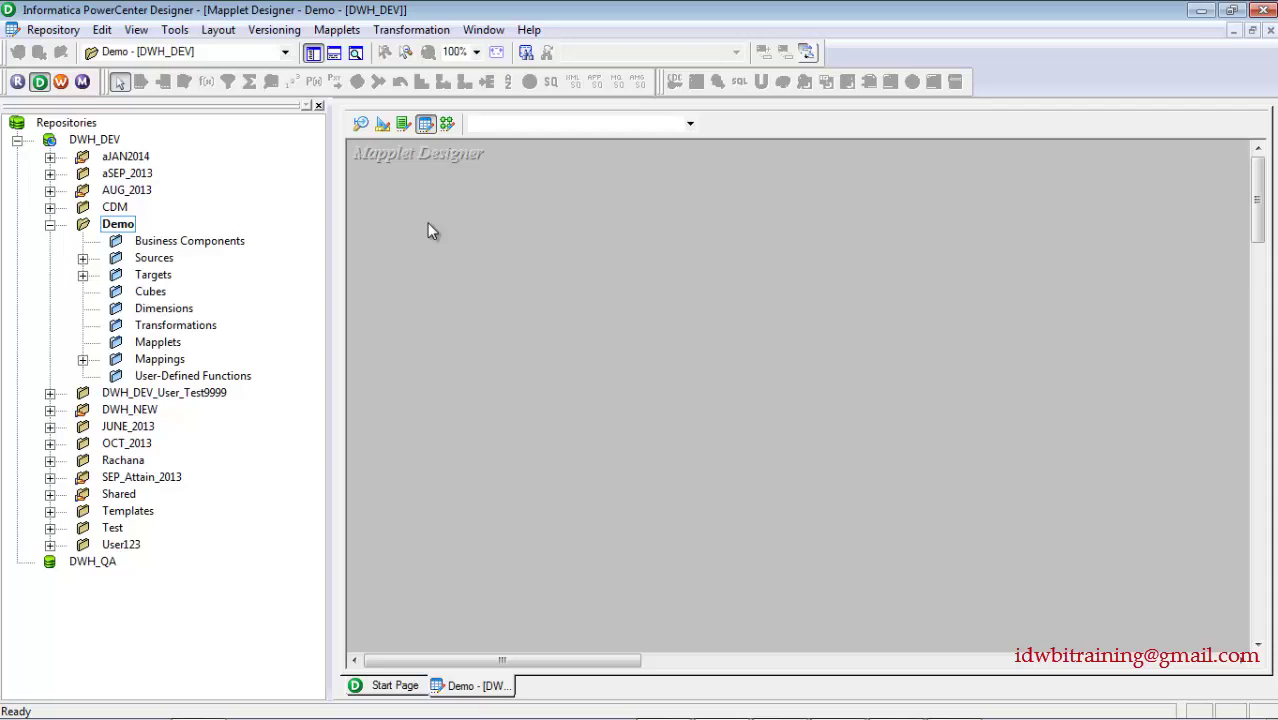
click(446, 131)
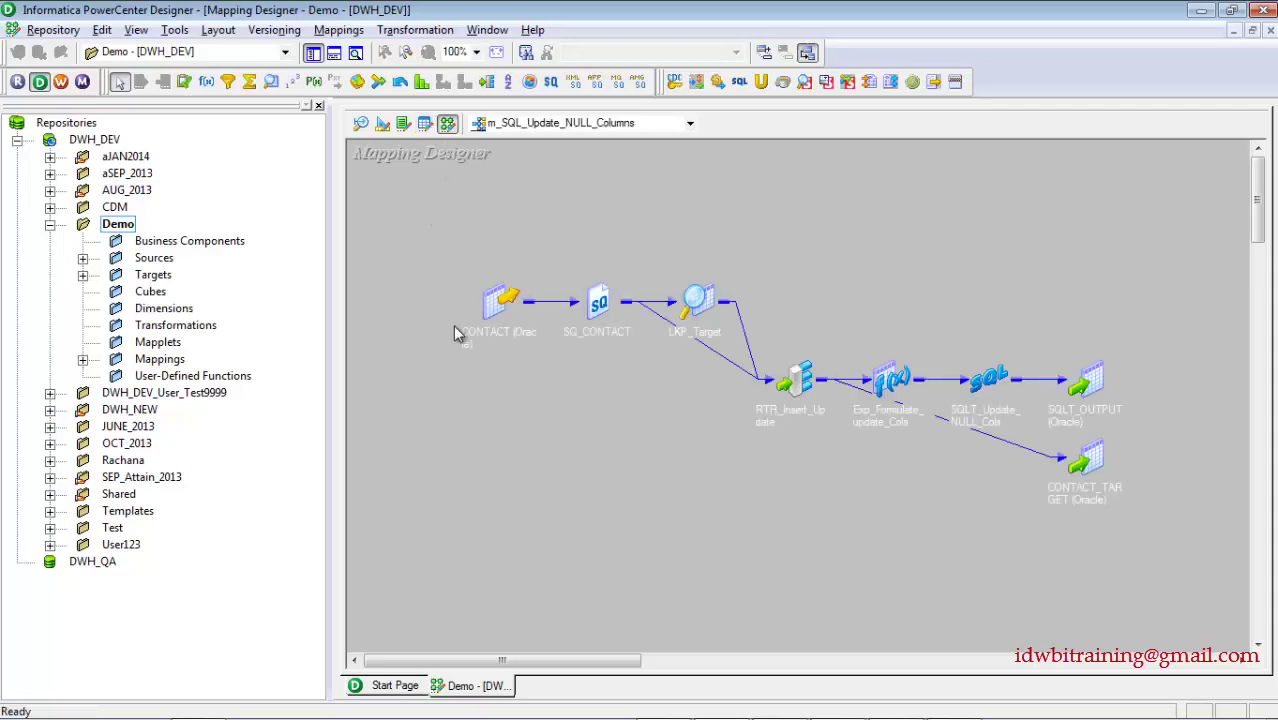
click(496, 302)
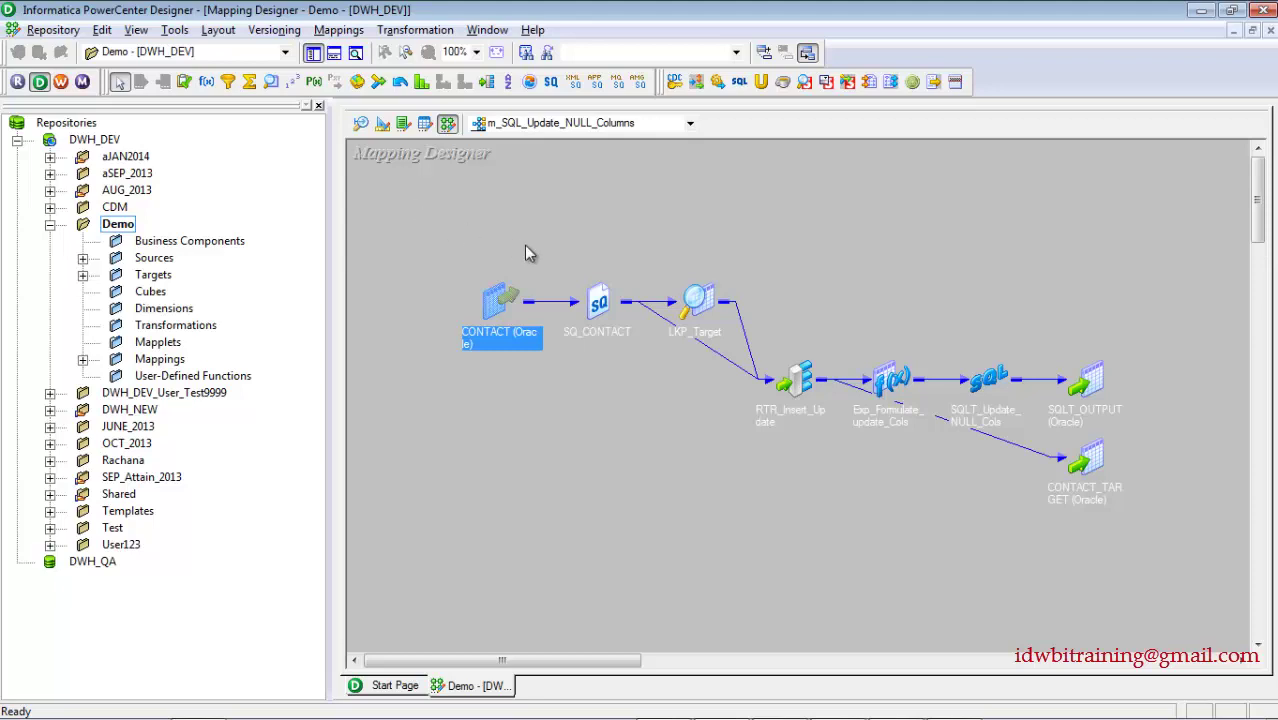
ctrl+click(608, 305)
ctrl+click(687, 304)
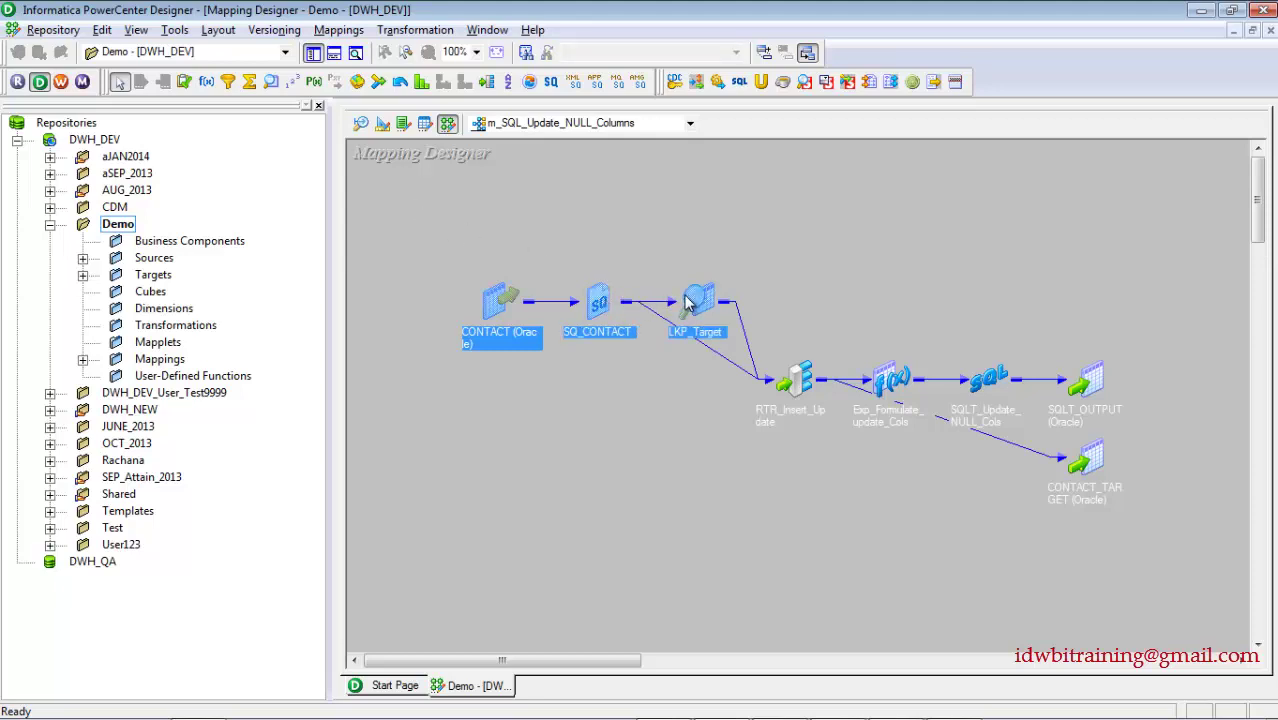
ctrl+click(1110, 425)
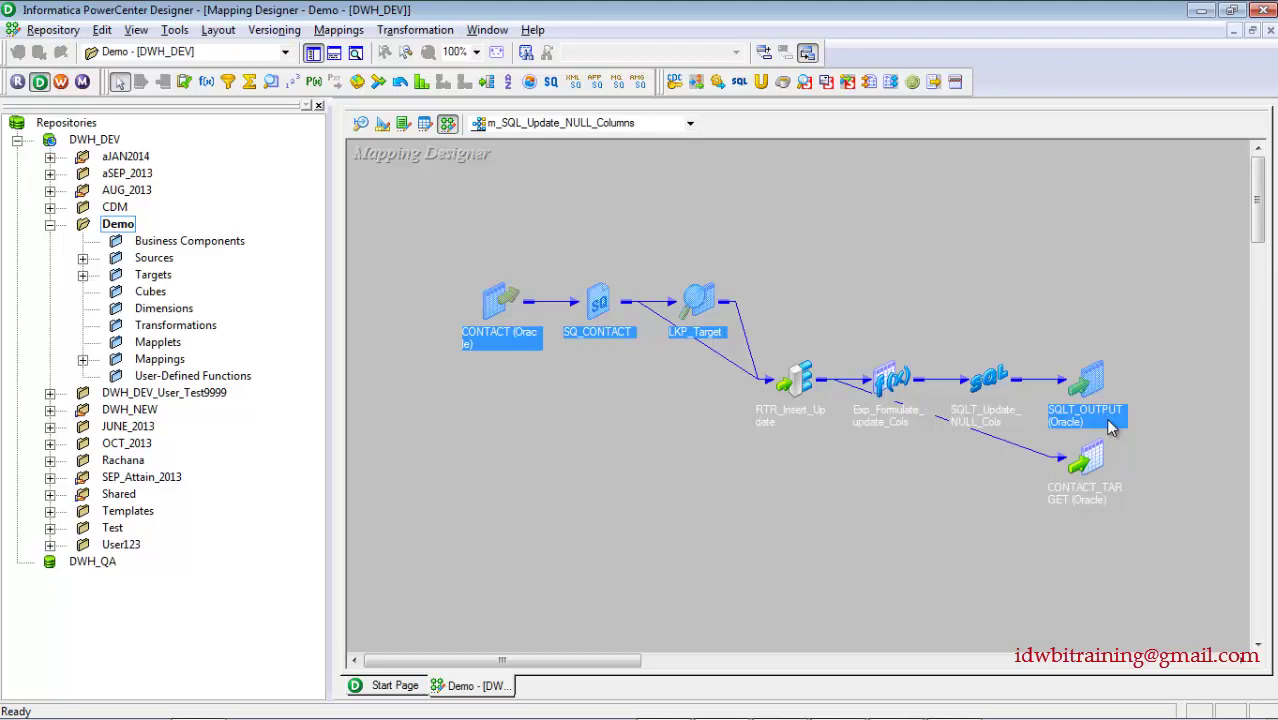
click(1015, 488)
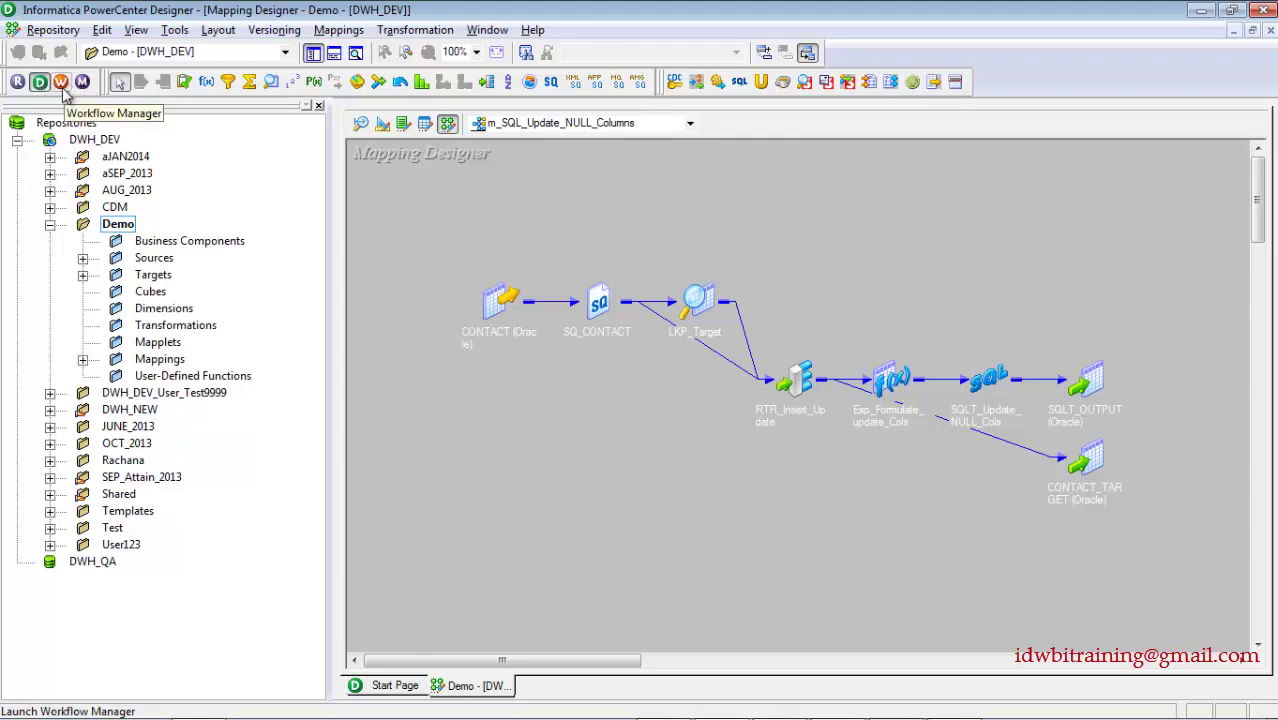
- Switch to the Workflow Manager in a maximized window, and show the Task Developer workspace
click(60, 82)
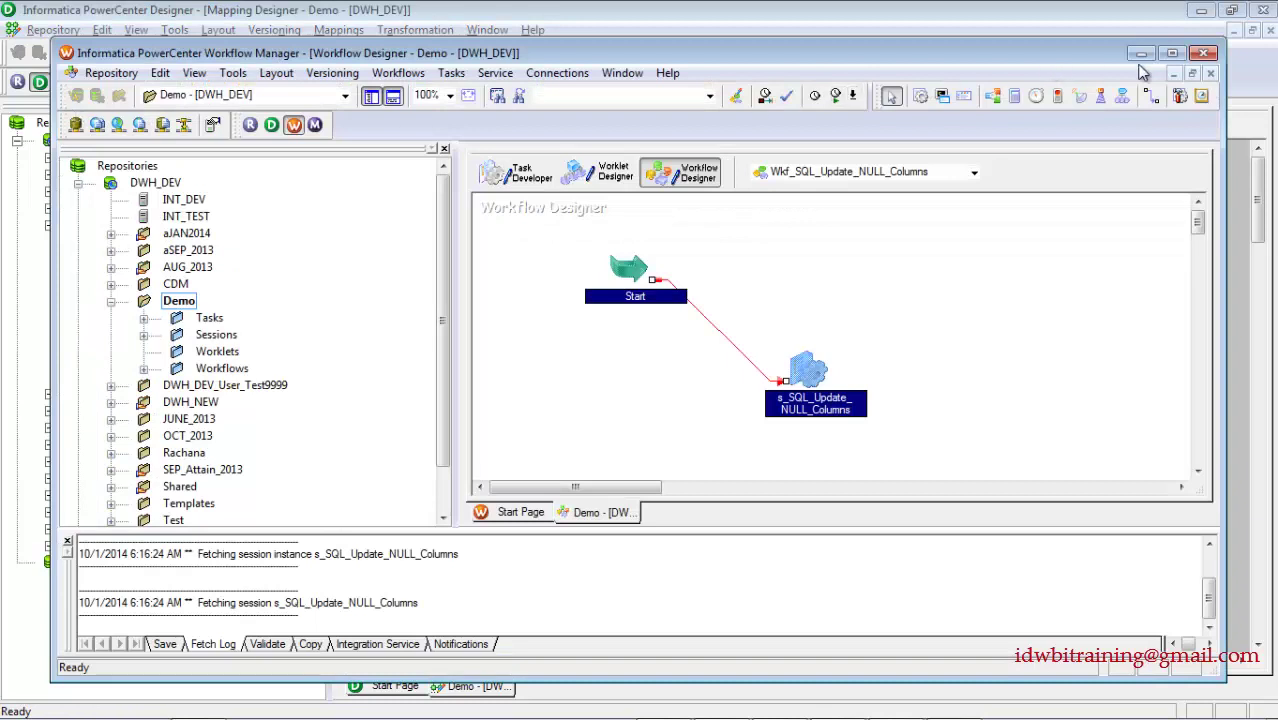
click(1172, 53)
click(487, 137)
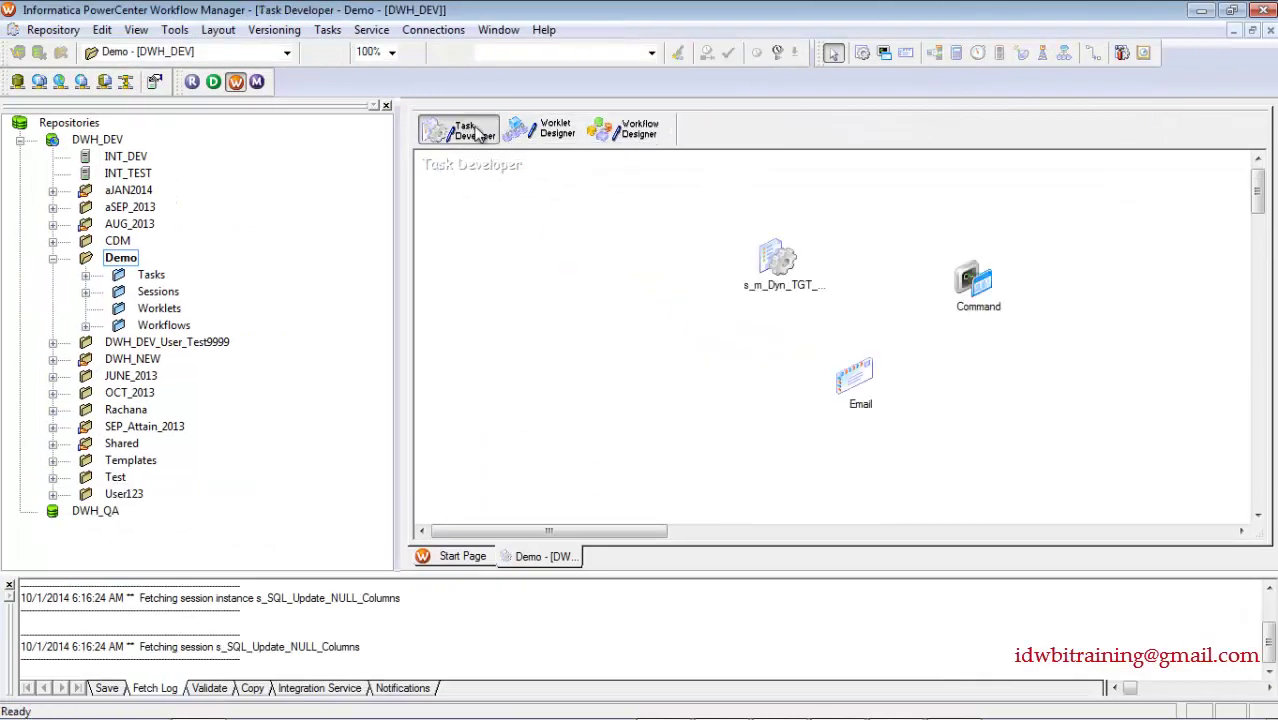
click(175, 29)
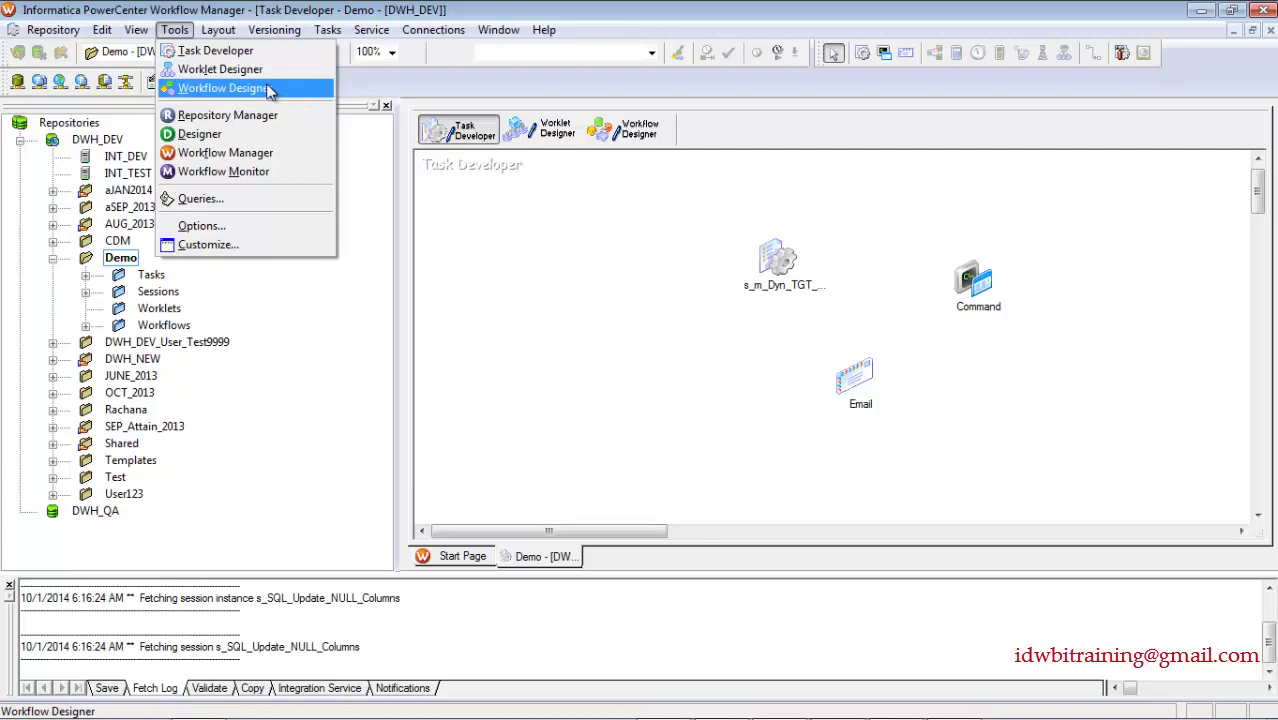
click(547, 219)
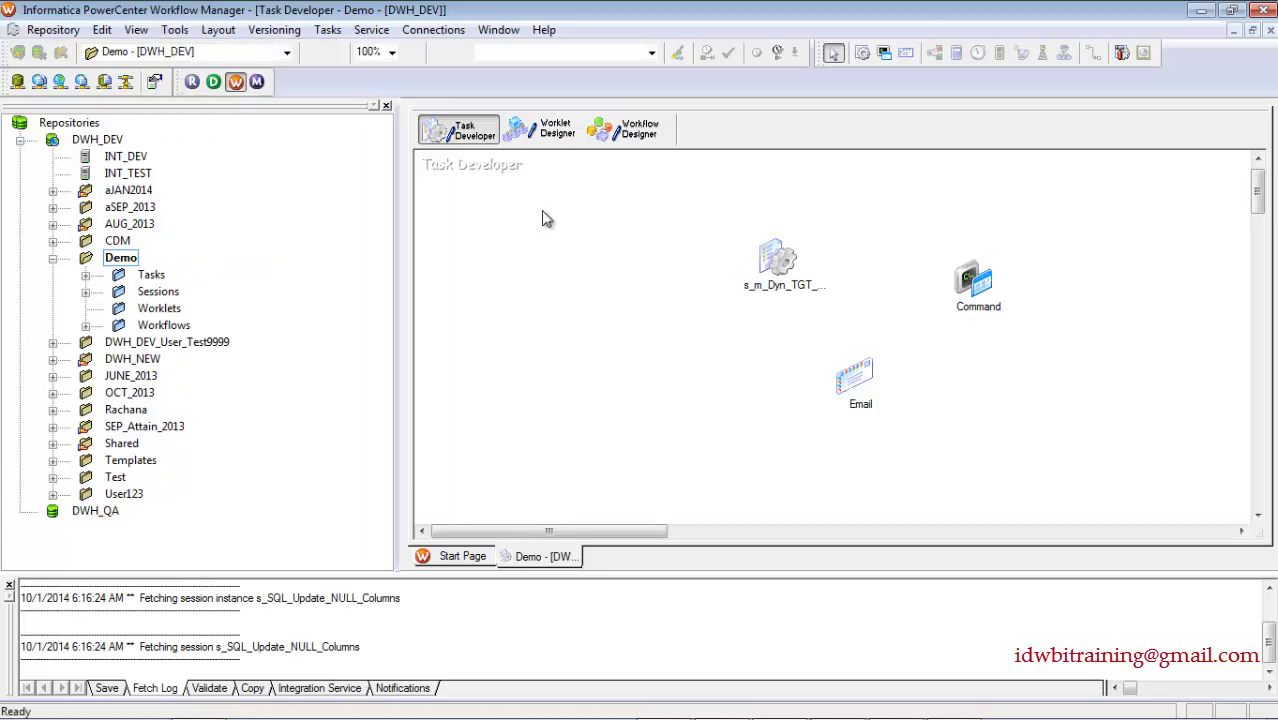
- Highlight the session, Command and Email tasks in the Task Developer workspace
drag(617, 208, 1037, 443)
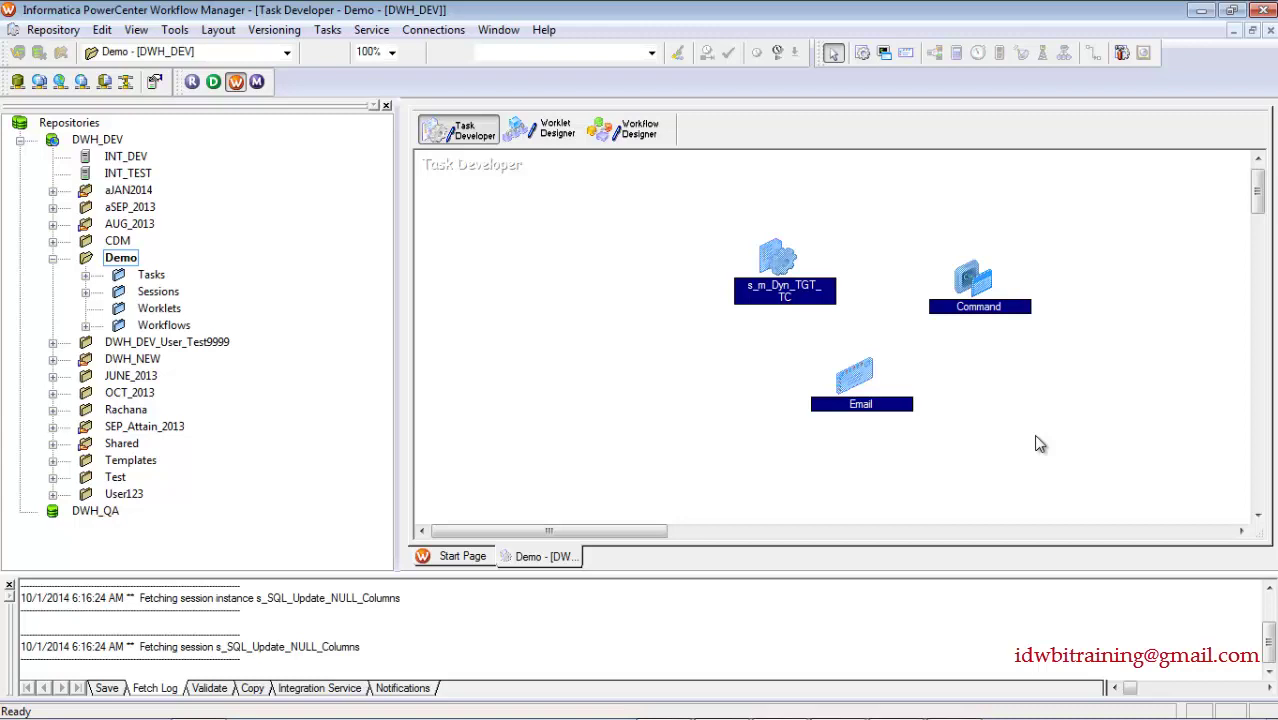
click(1050, 423)
drag(733, 212, 1026, 492)
- Add a Command task to the Wkf_SQL_Update_NULL_Columns workflow in the Workflow Designer, right of the Start task
click(638, 126)
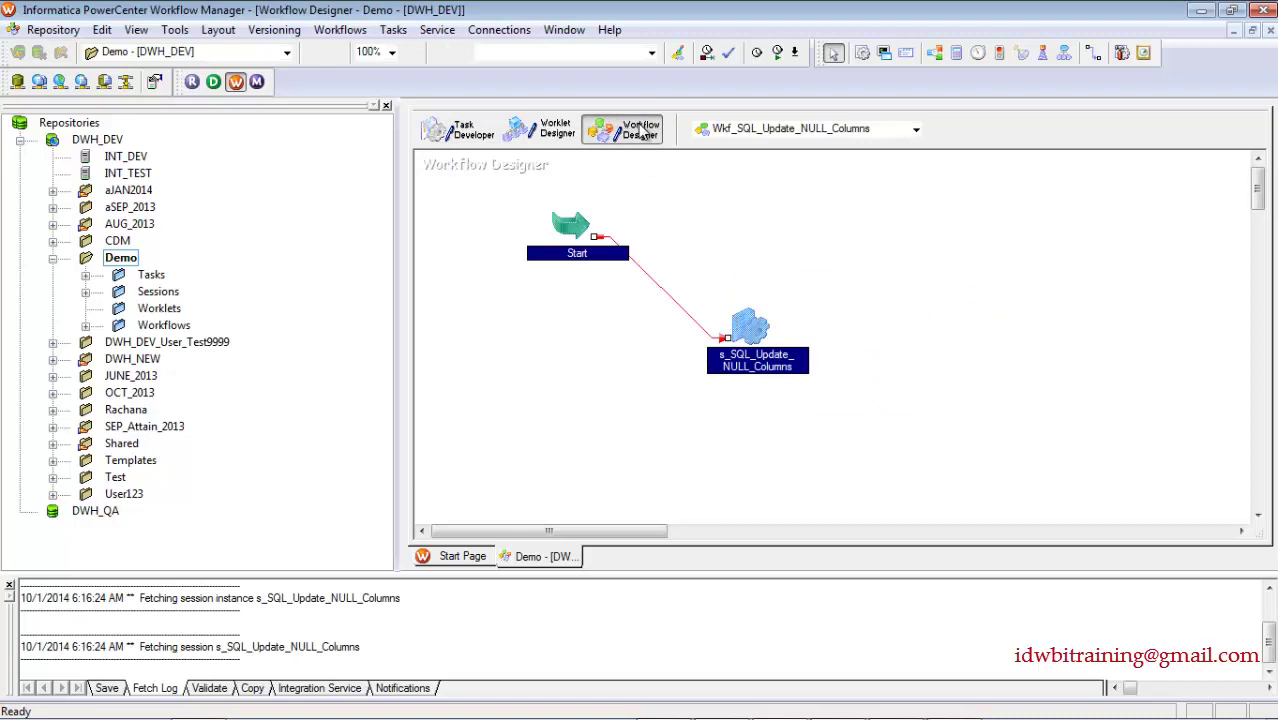
click(884, 52)
click(910, 210)
click(850, 251)
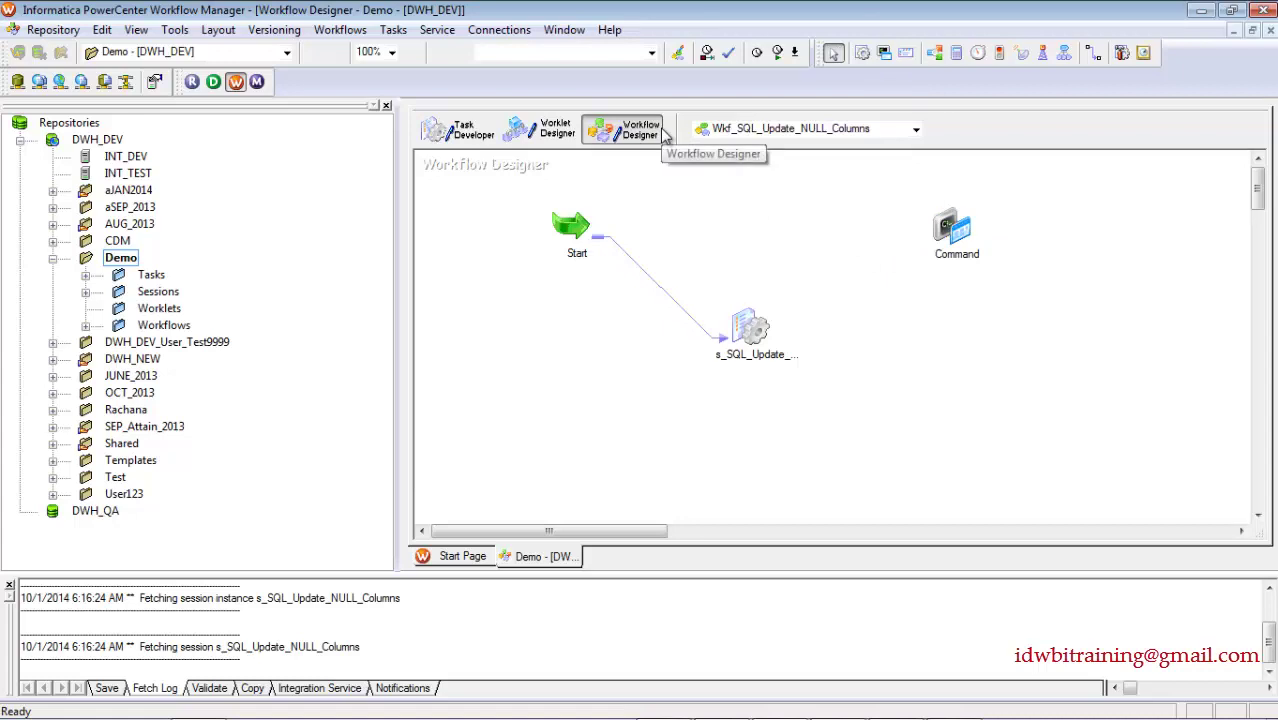
- Compare the Worklet Designer, Task Developer and Workflow Designer workspaces, ending in the Workflow Designer
click(536, 142)
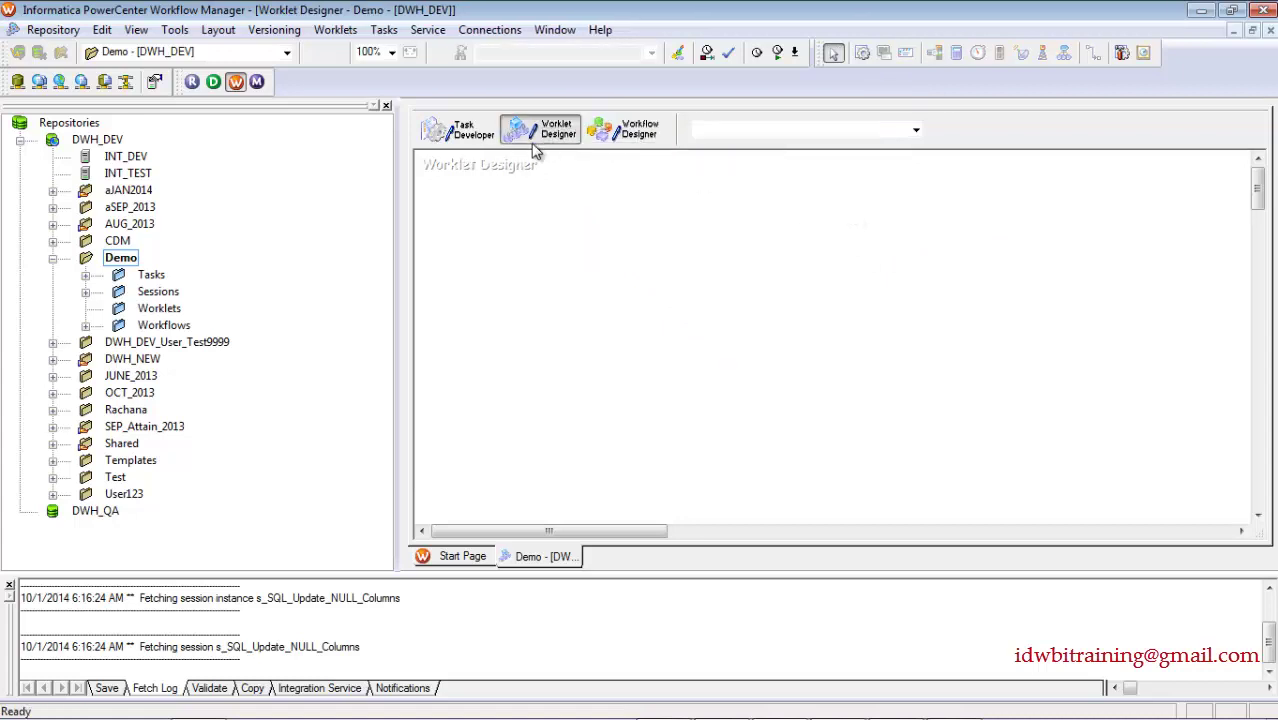
click(472, 133)
click(625, 129)
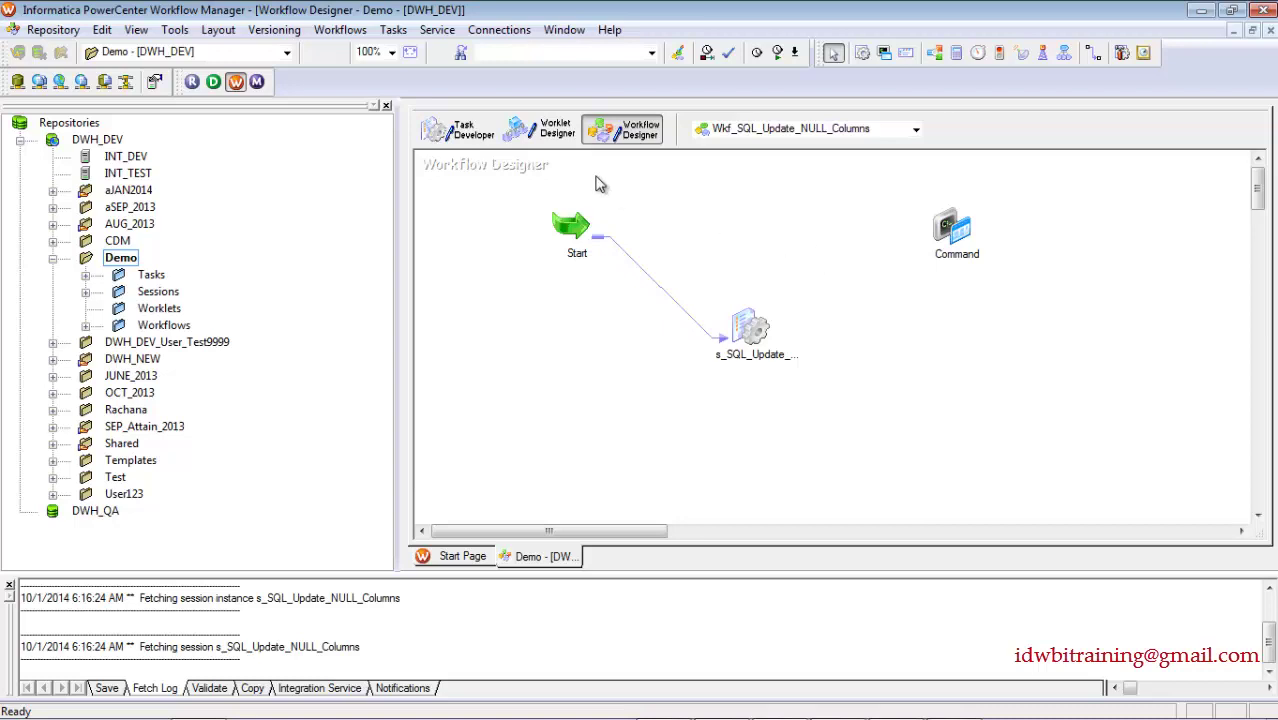
click(460, 131)
click(542, 138)
click(604, 138)
- Delete the Command task from the Wkf_SQL_Update_NULL_Columns workflow and confirm the deletion
click(940, 236)
key(Delete)
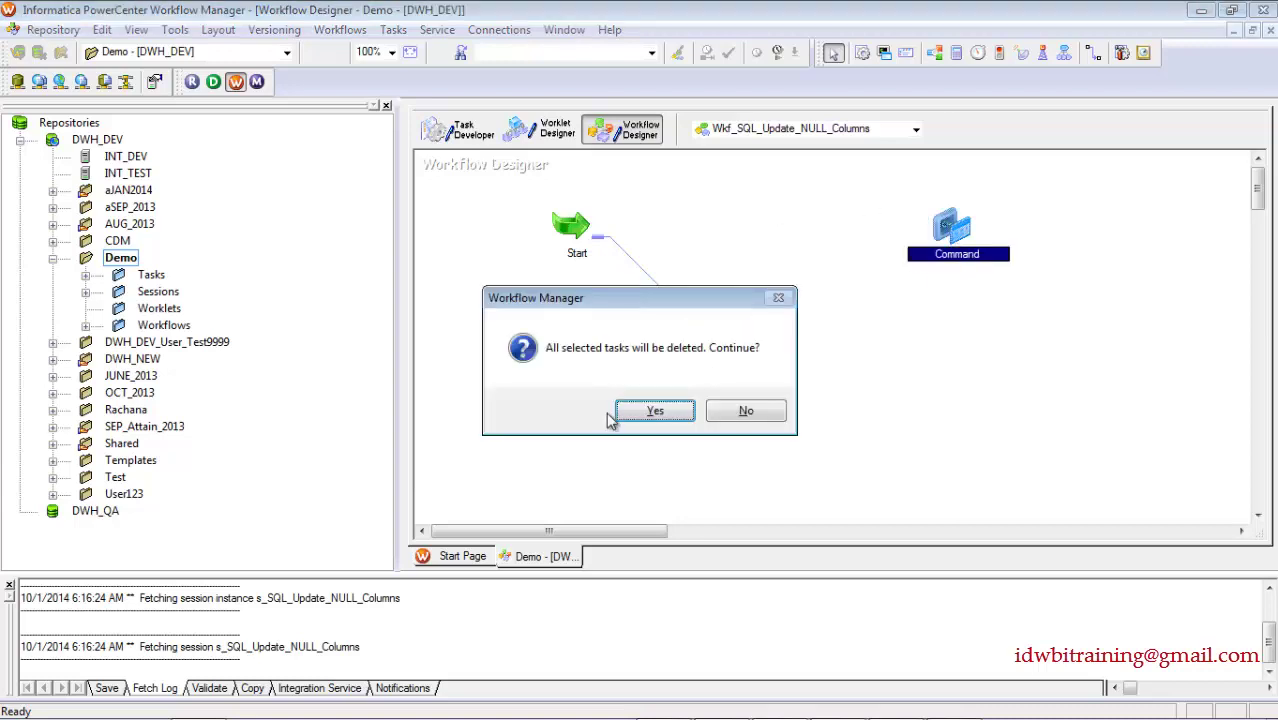
click(645, 409)
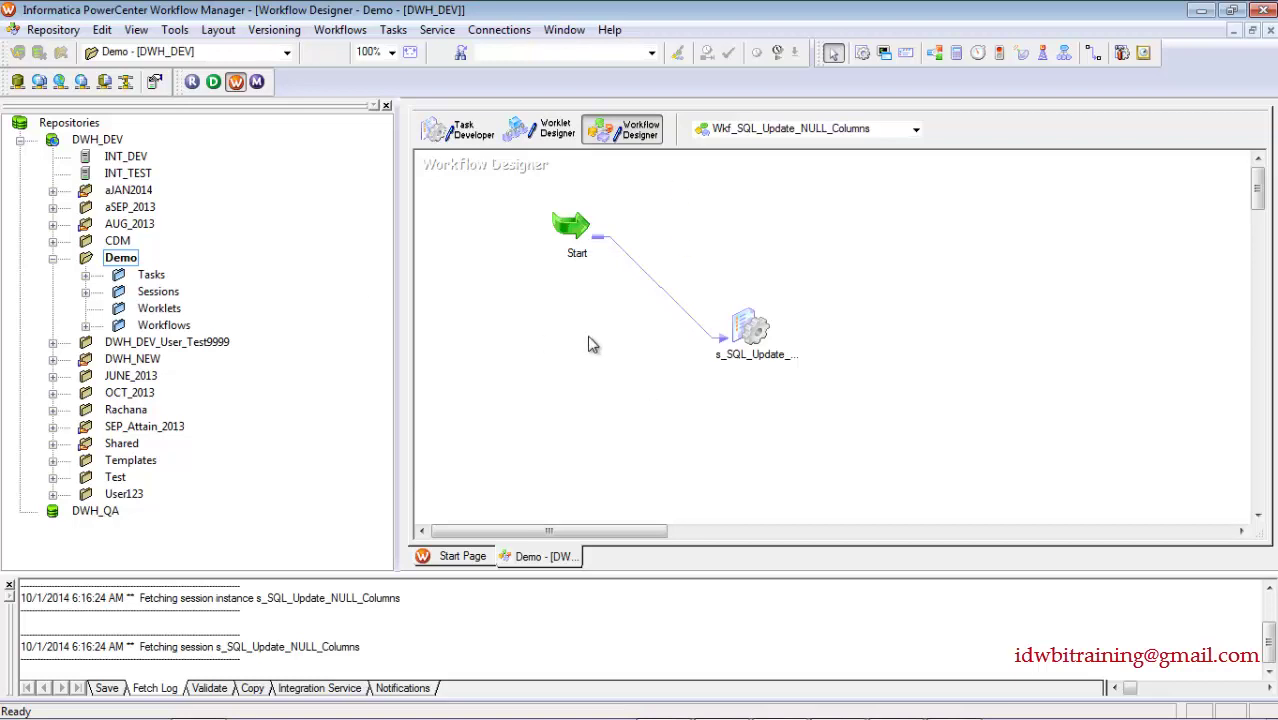
- Switch to the Repository Manager and maximize its window
click(768, 362)
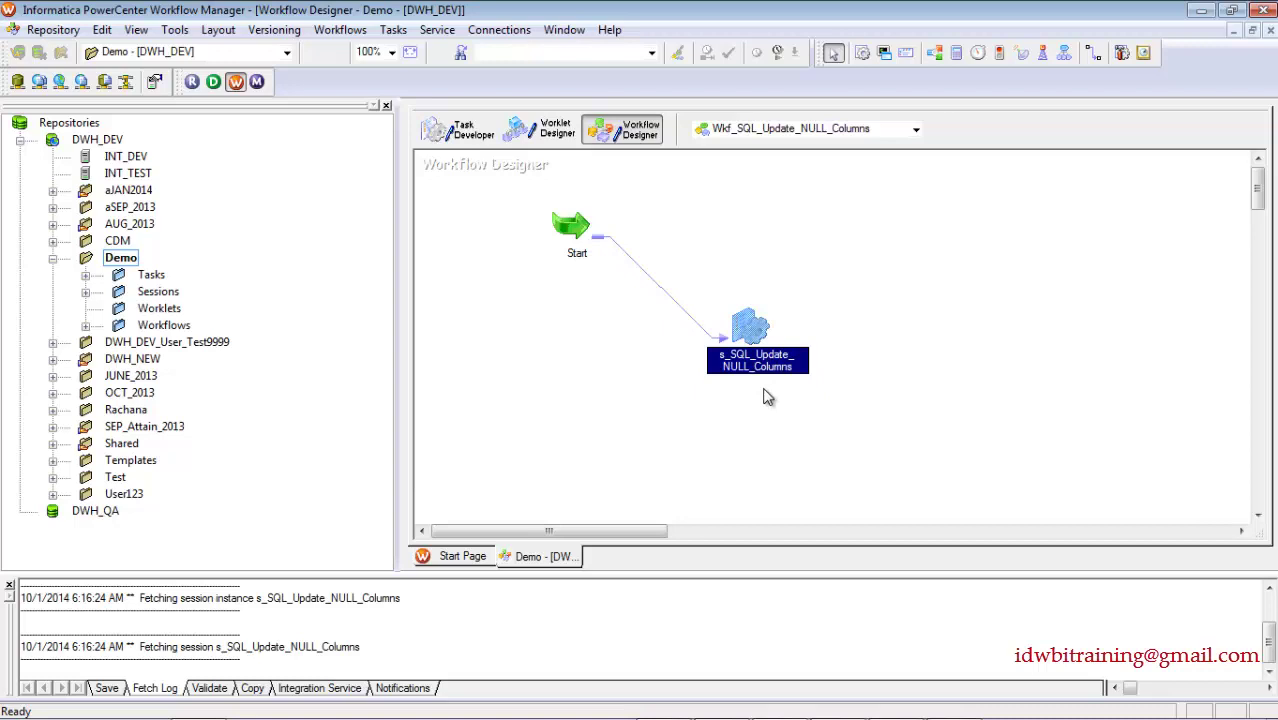
click(192, 81)
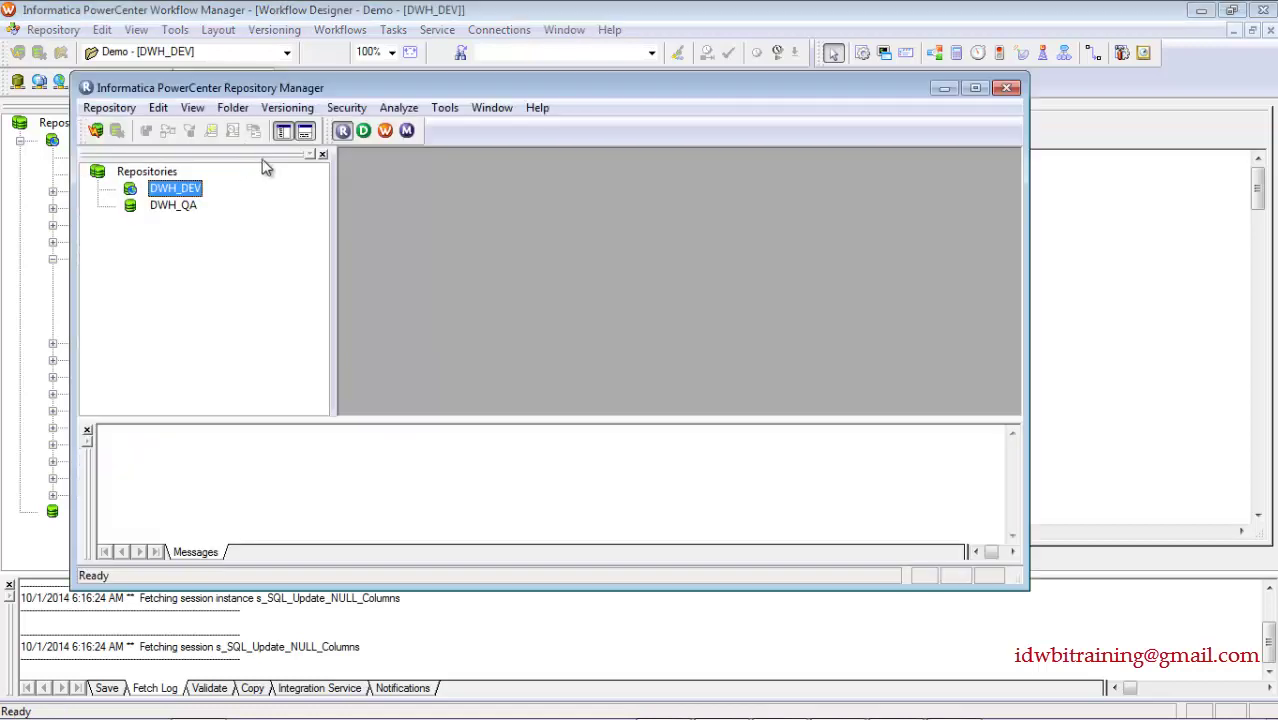
click(974, 89)
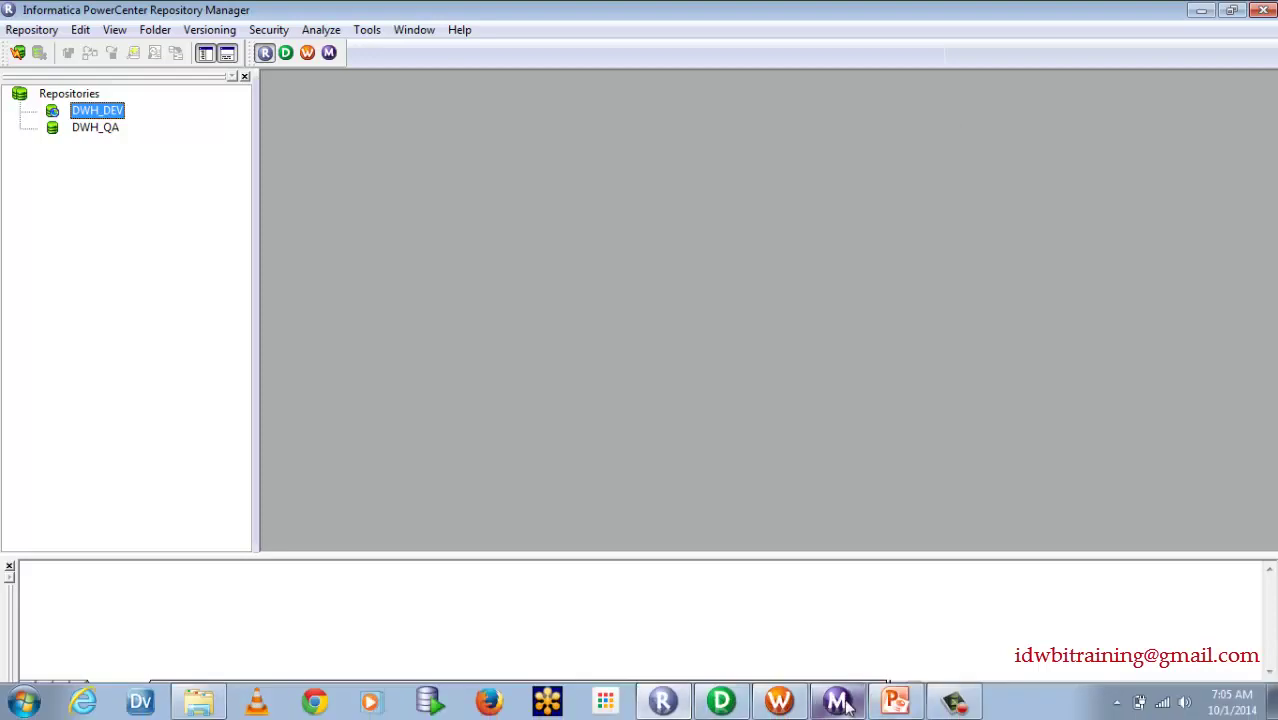
- Switch to the Workflow Monitor and look through the wf_FF_EMP_DB_EMP and wkf_SQL_Script runs
click(837, 701)
drag(184, 424, 283, 433)
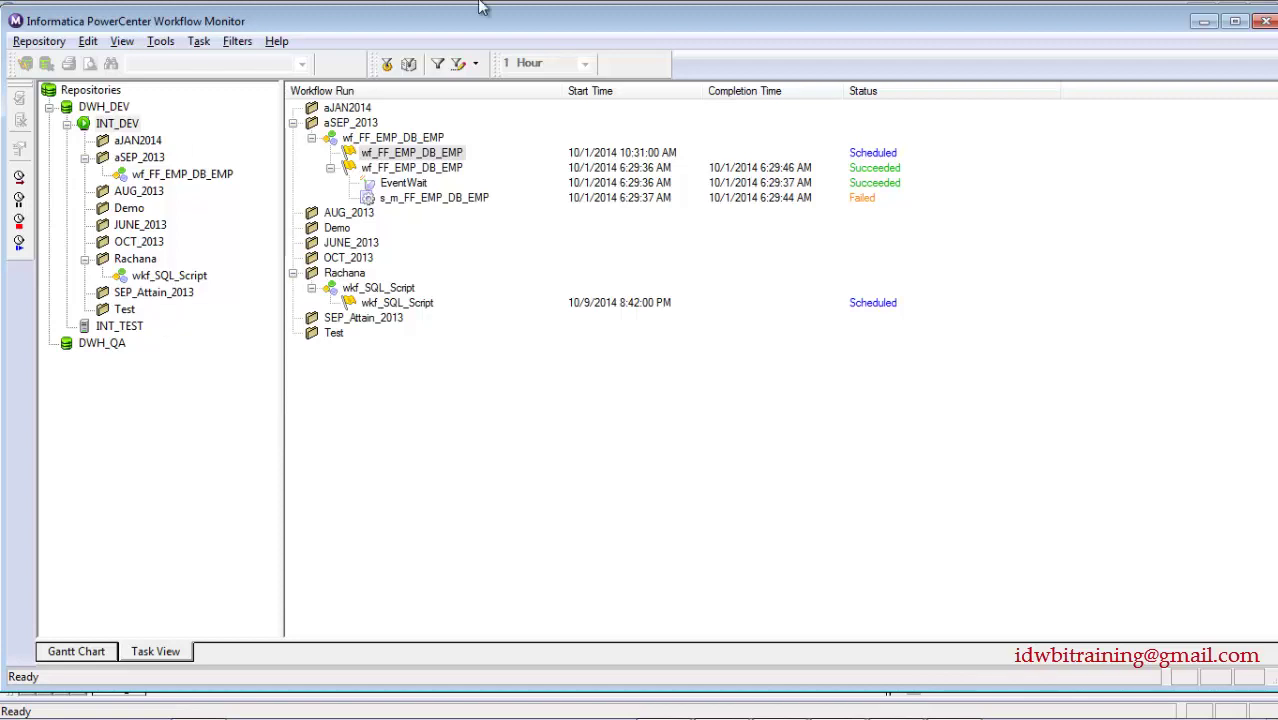
click(852, 157)
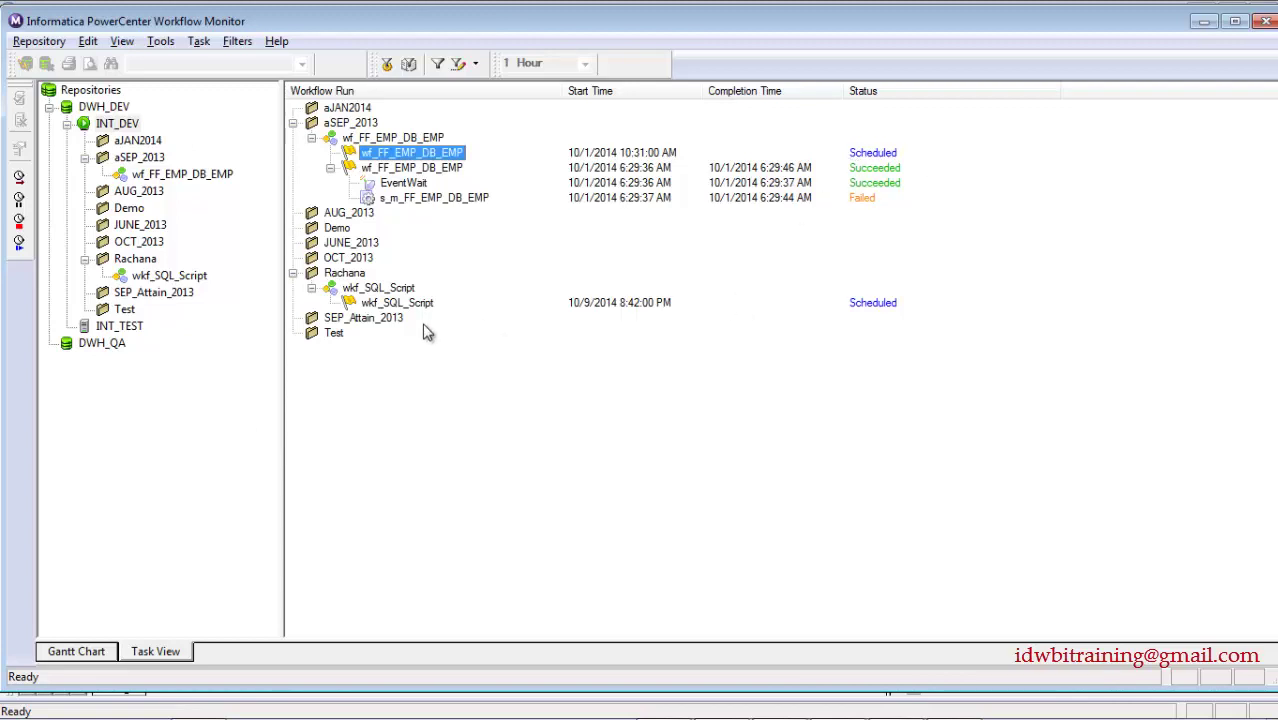
click(399, 303)
click(413, 141)
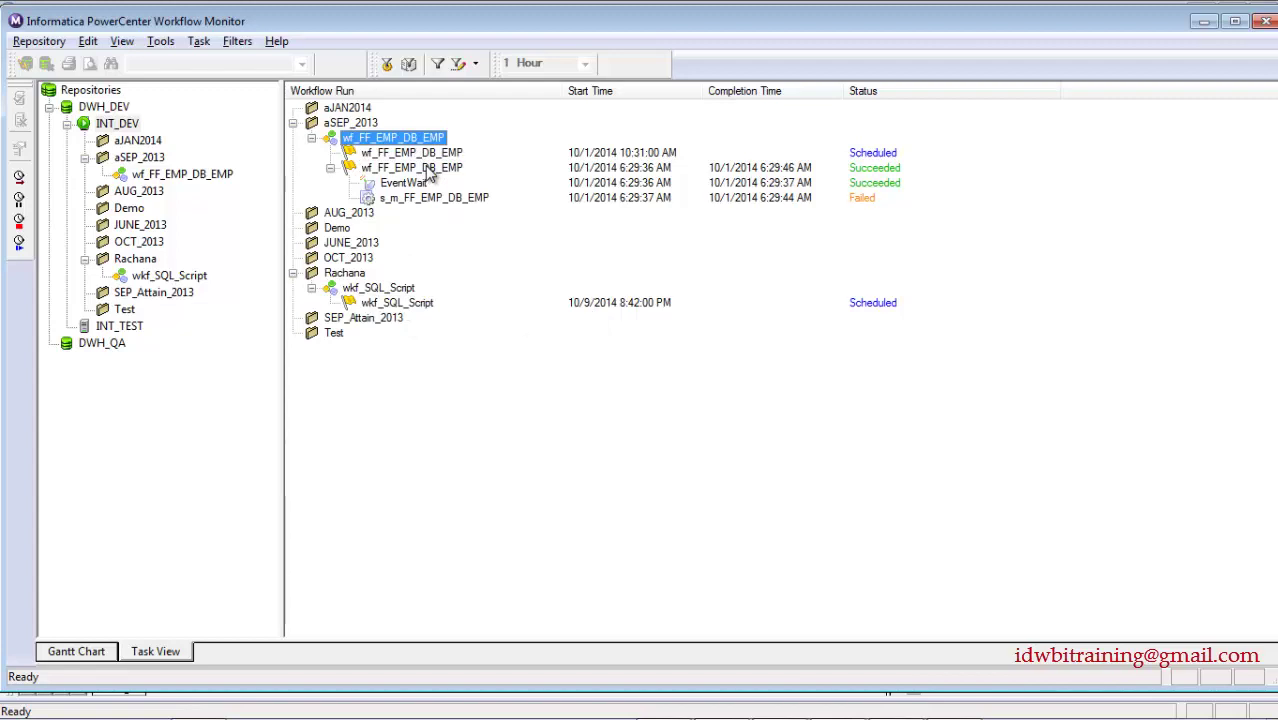
- Compare the Gantt Chart and Task View presentations of the workflow runs, ending in Task View
click(72, 657)
click(140, 658)
click(80, 658)
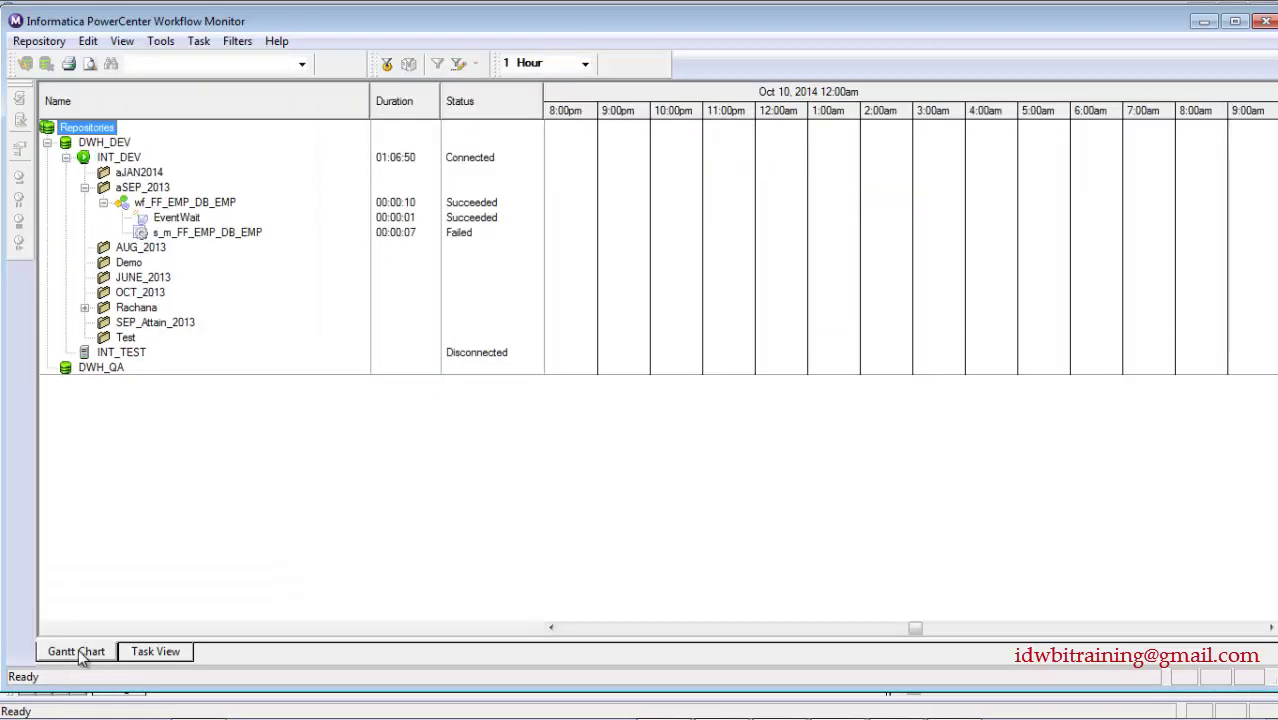
click(150, 660)
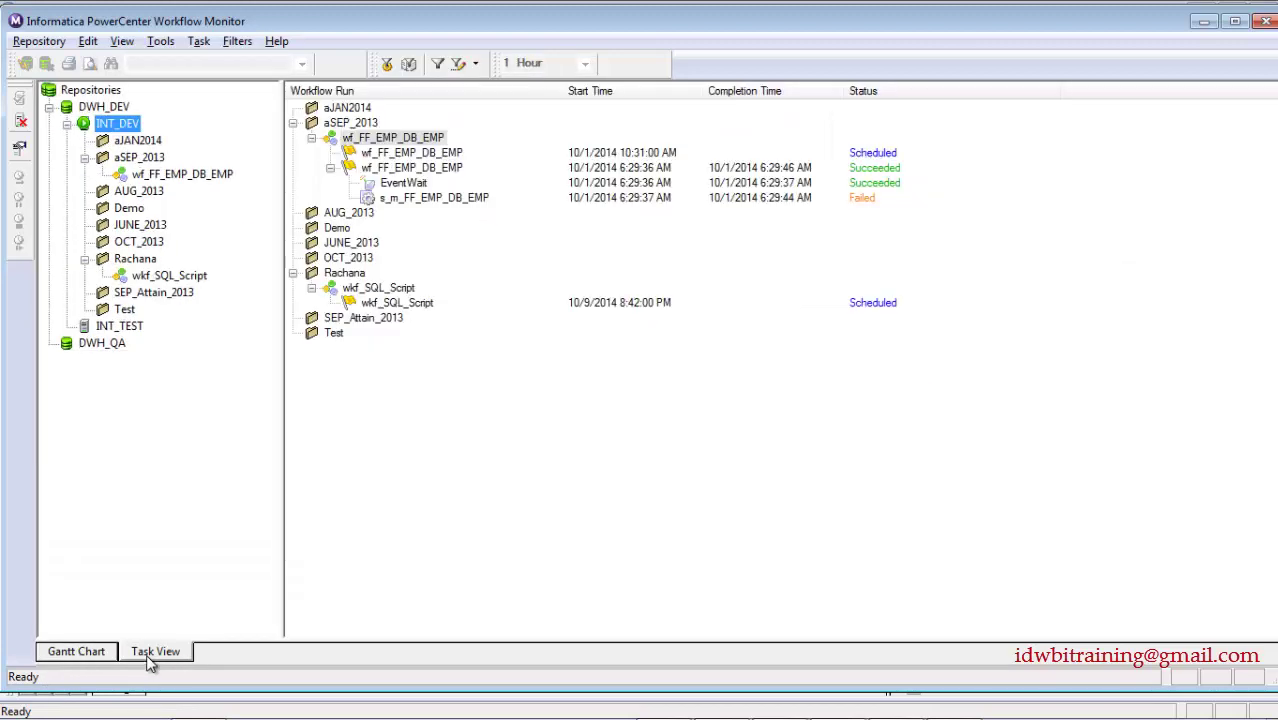
click(54, 662)
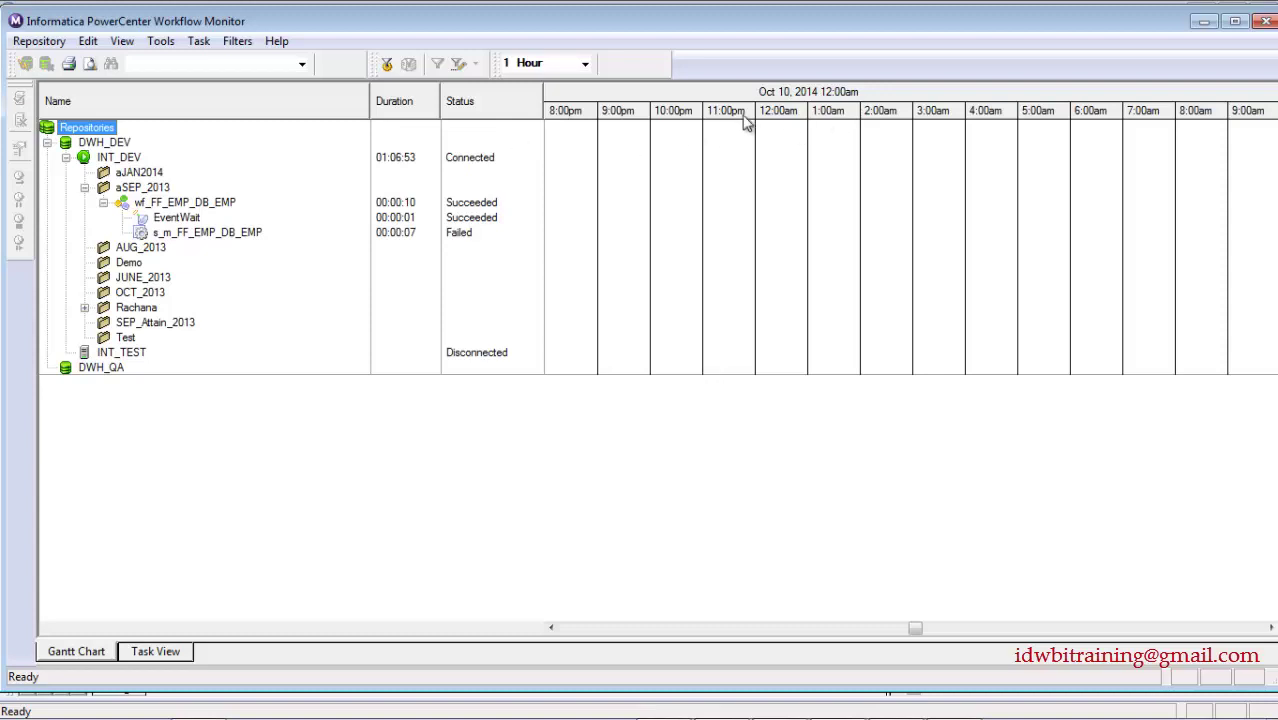
click(167, 658)
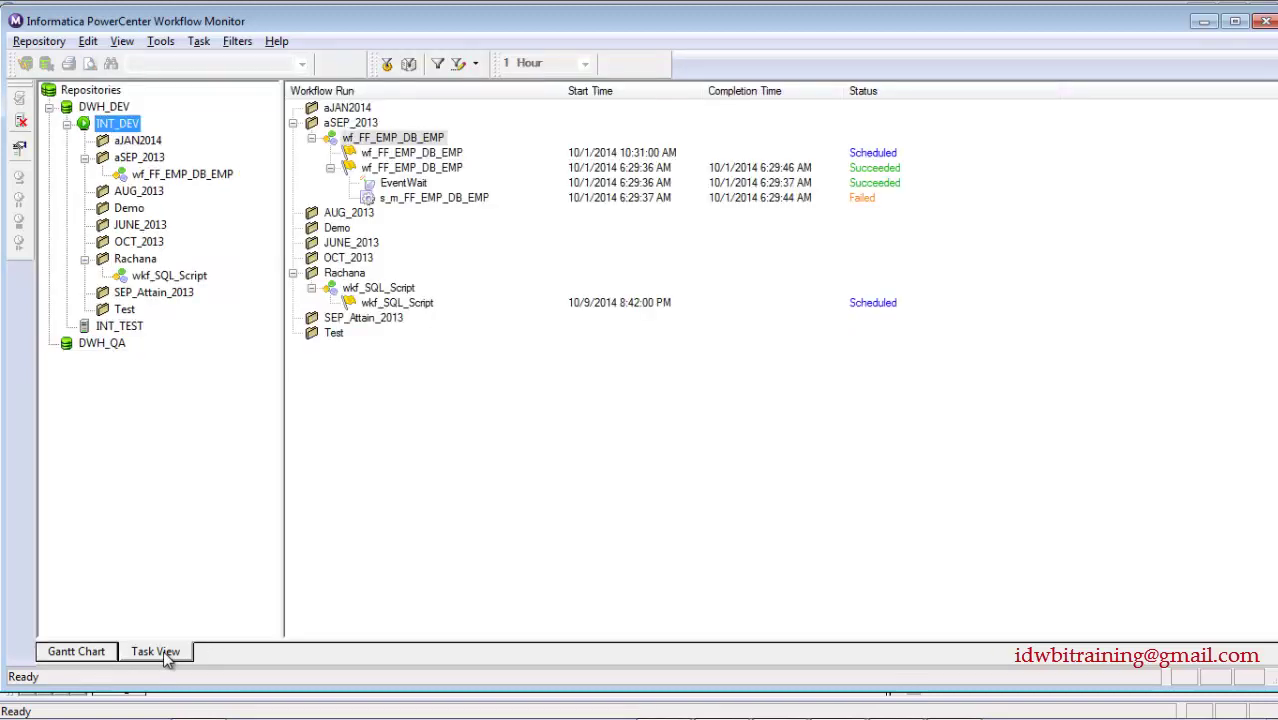
- Open the run properties of the wf_FF_EMP_DB_EMP workflow, collapse Workflow Details and expand Task Progress Details
right_click(190, 175)
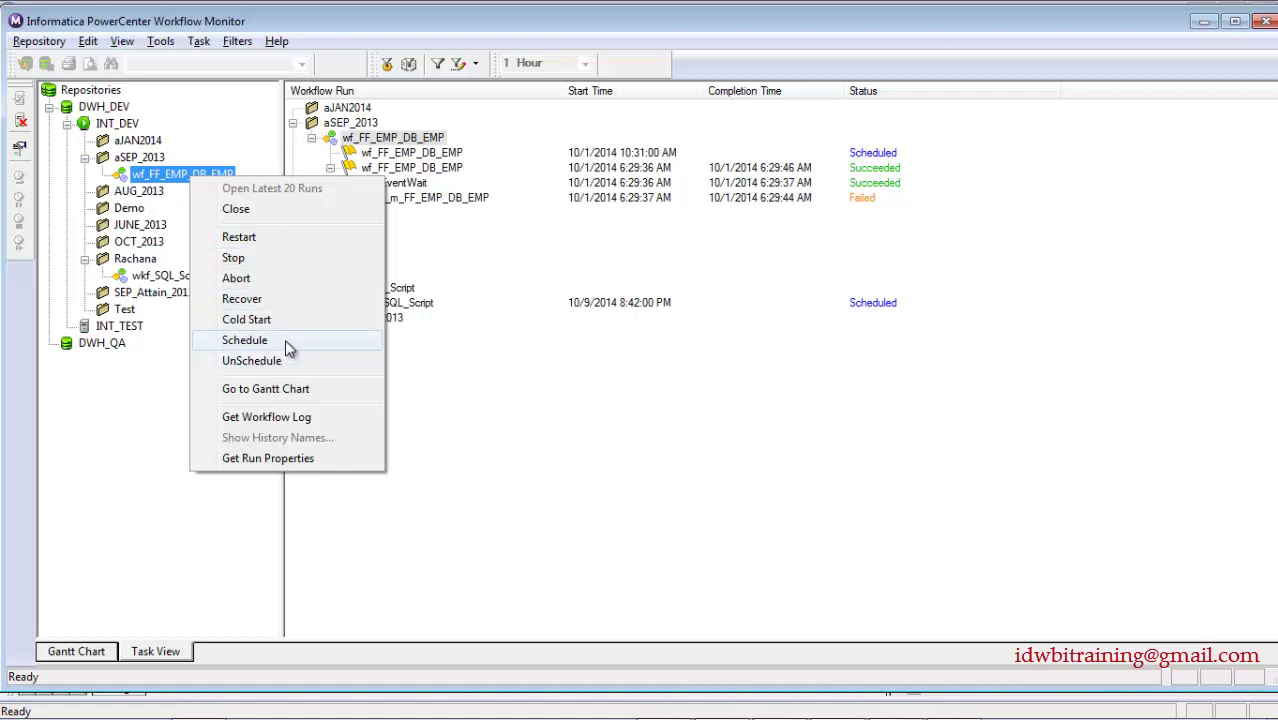
click(306, 458)
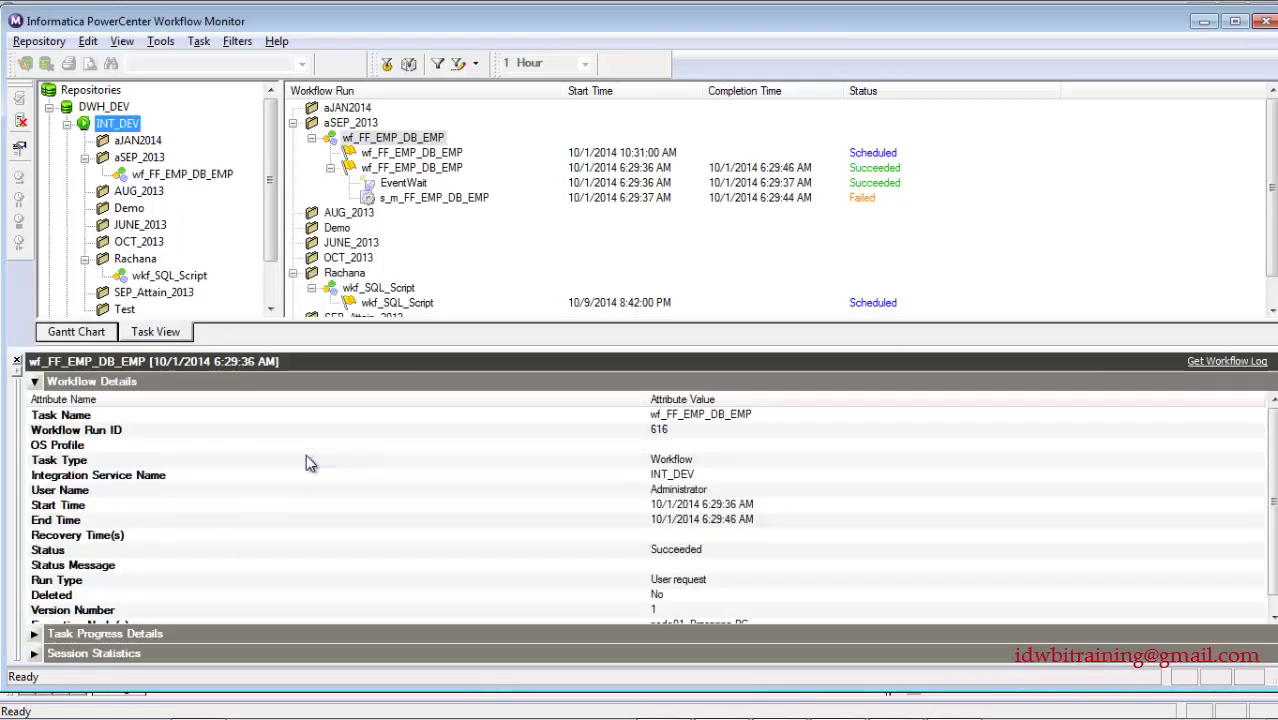
click(38, 380)
click(35, 401)
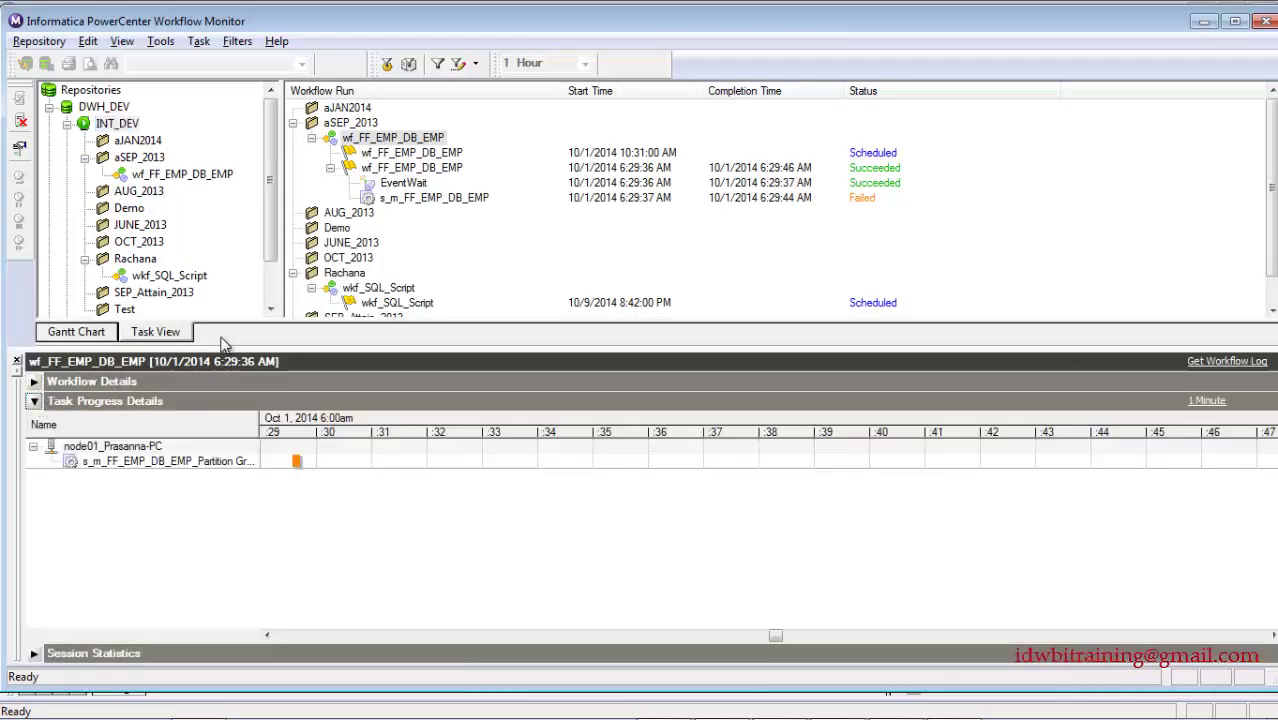
- Open the run properties of the s_m_FF_EMP_DB_EMP session, read through its session log, and close the log
right_click(417, 202)
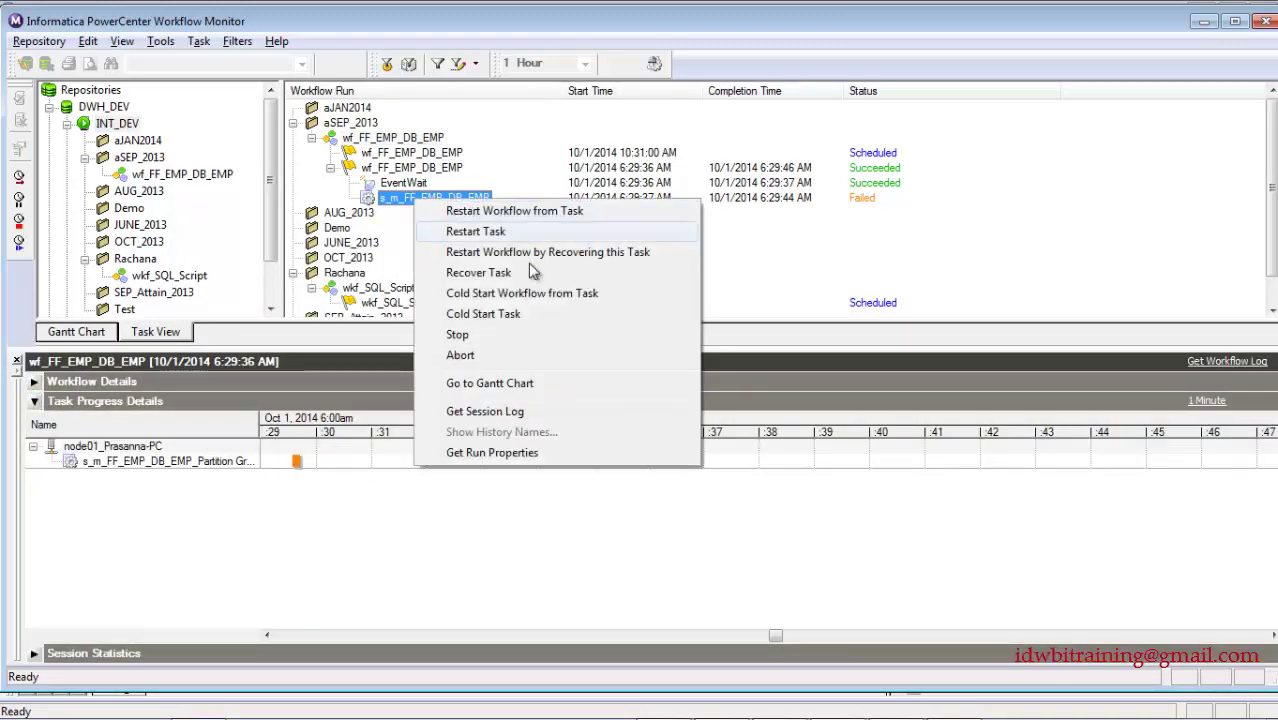
click(540, 447)
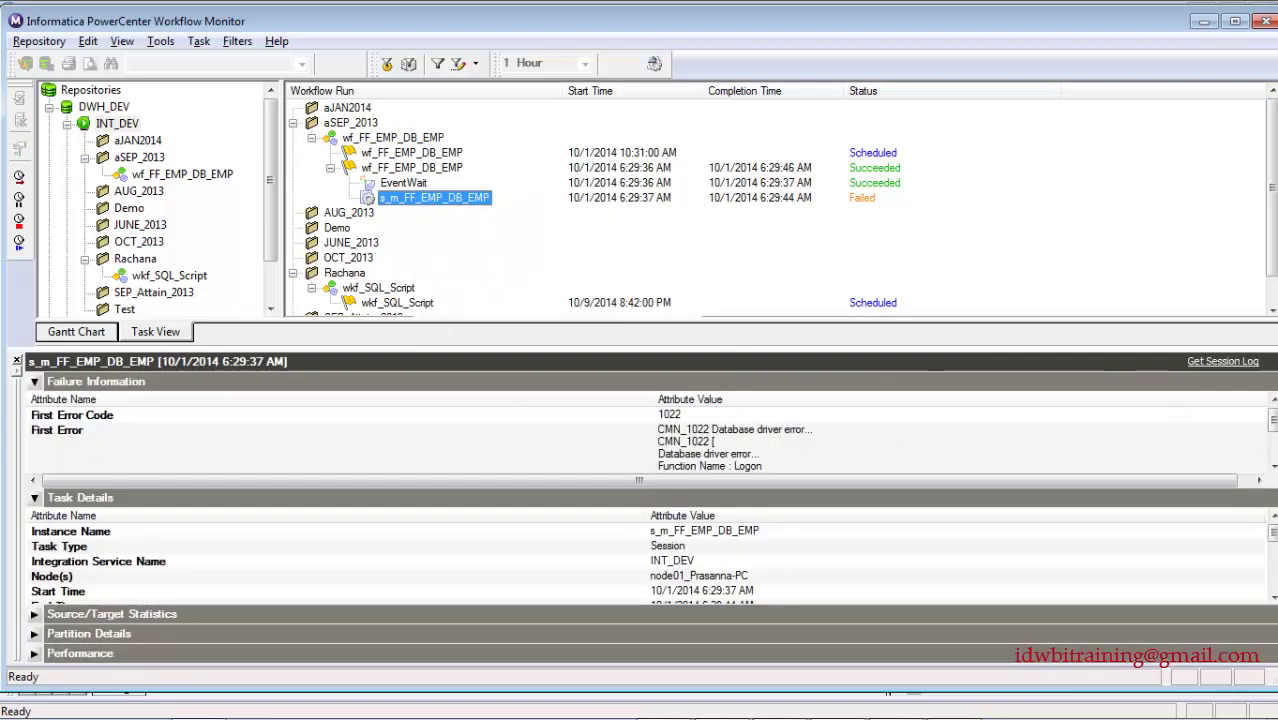
click(1230, 362)
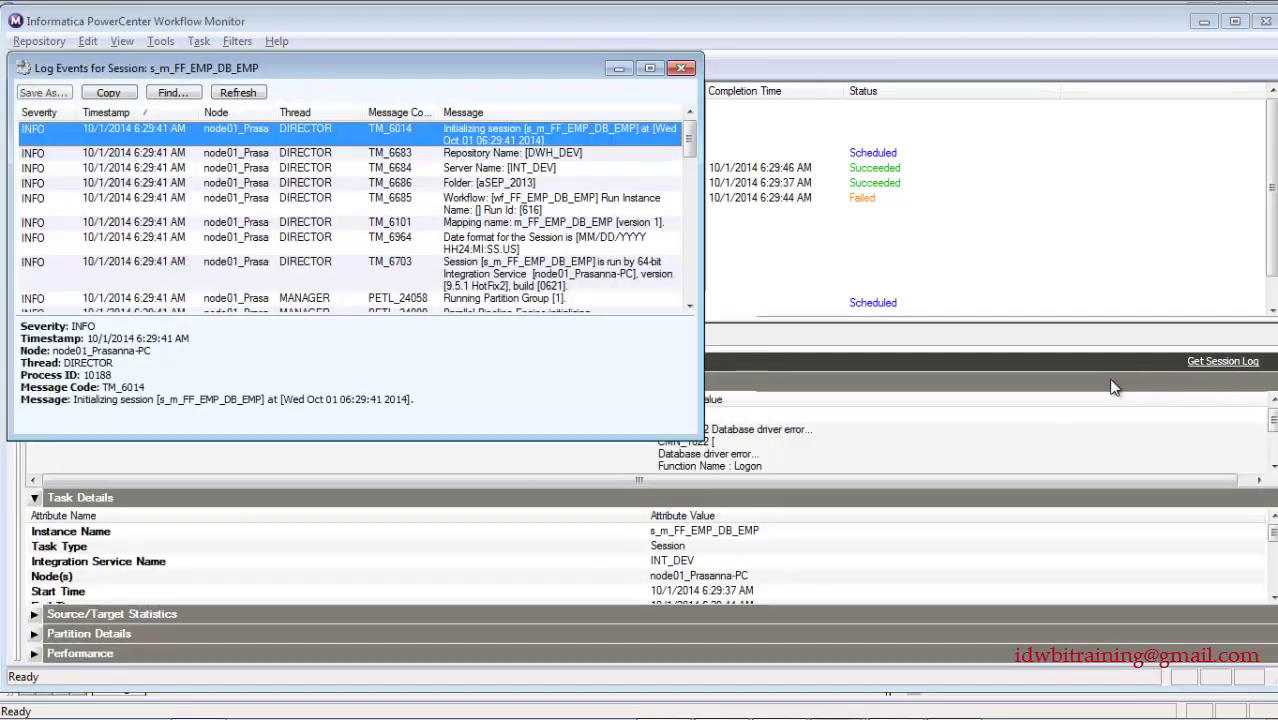
click(650, 68)
scroll(640, 320, down, 2)
scroll(1266, 157, down, 5)
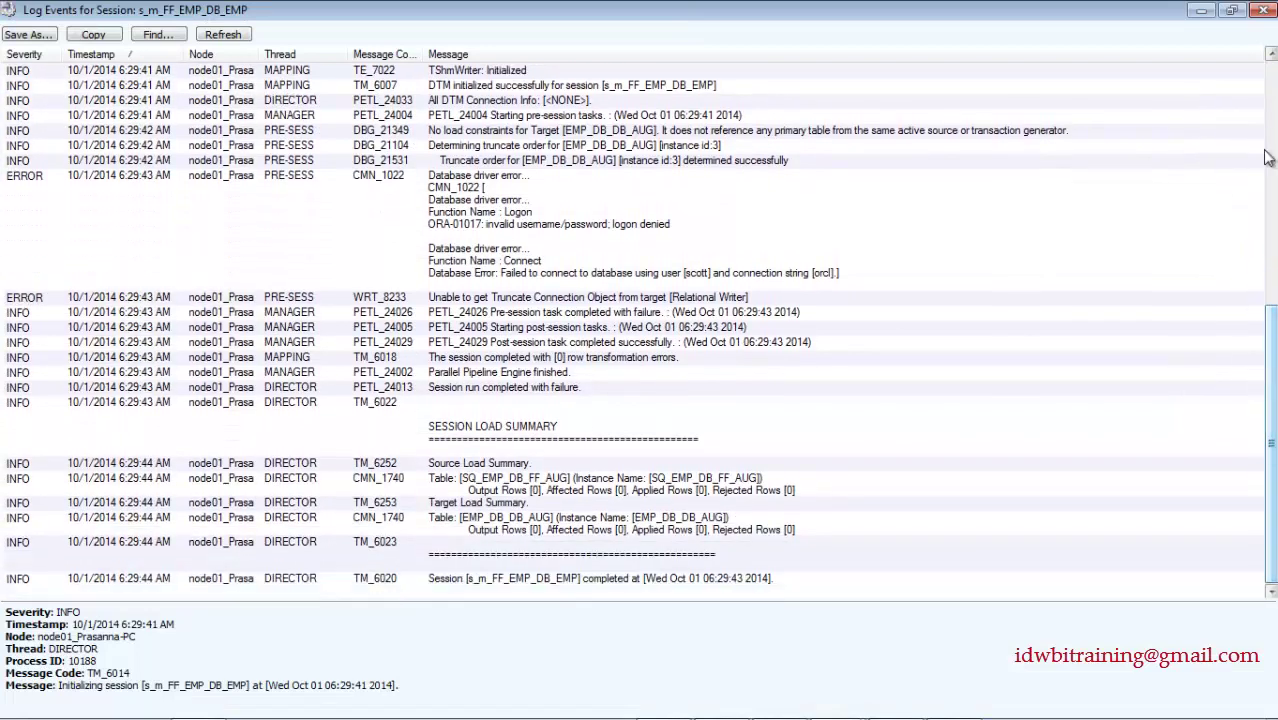
click(1263, 10)
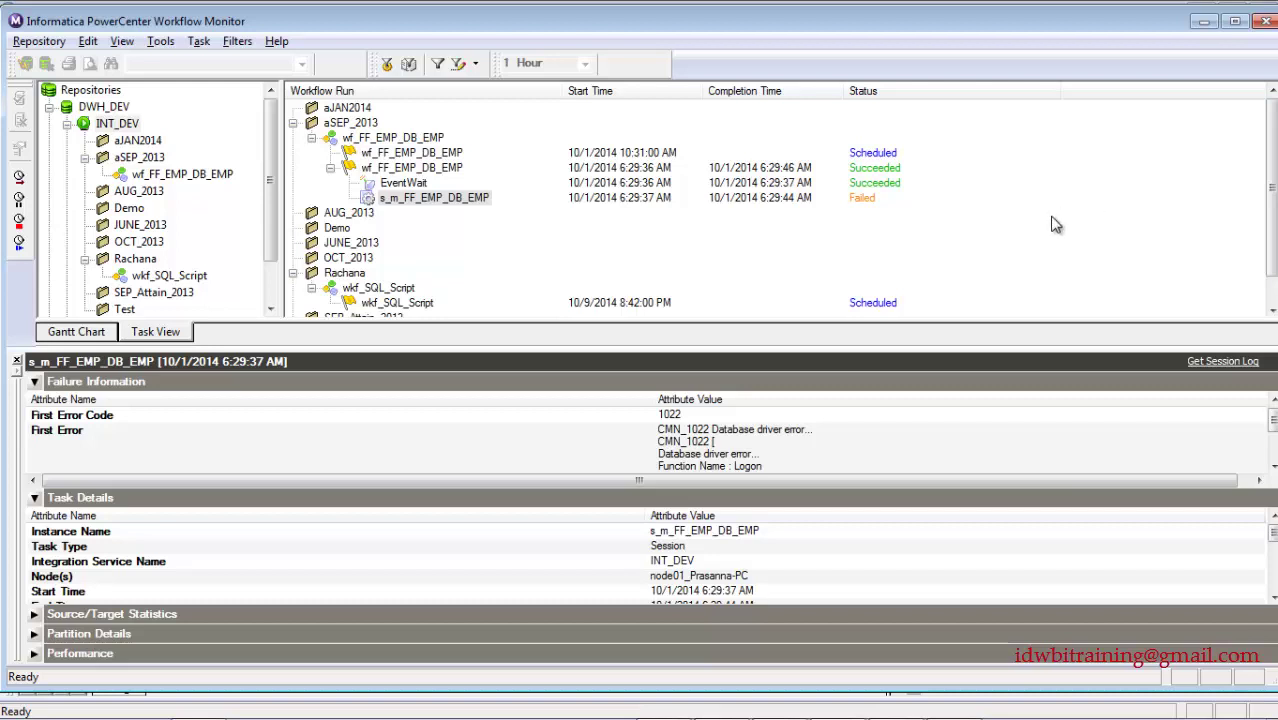
- Close the run properties pane and show the output window of the Workflow Monitor
click(17, 360)
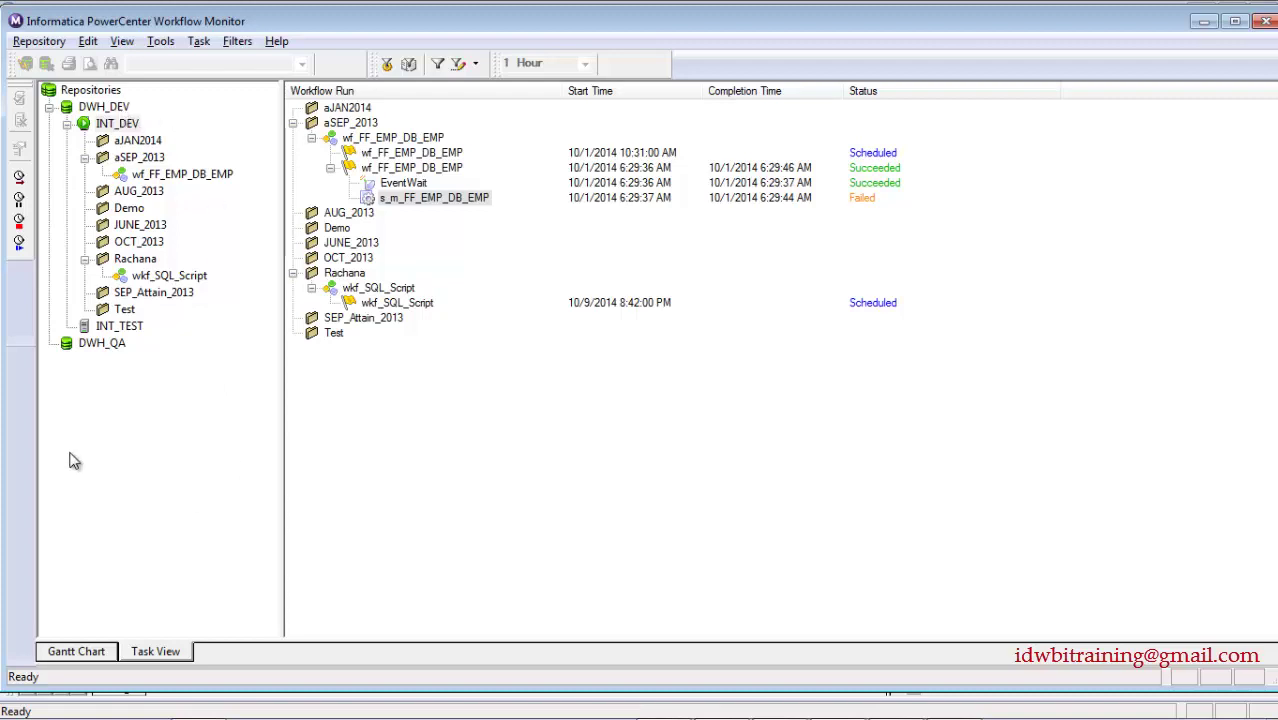
click(349, 63)
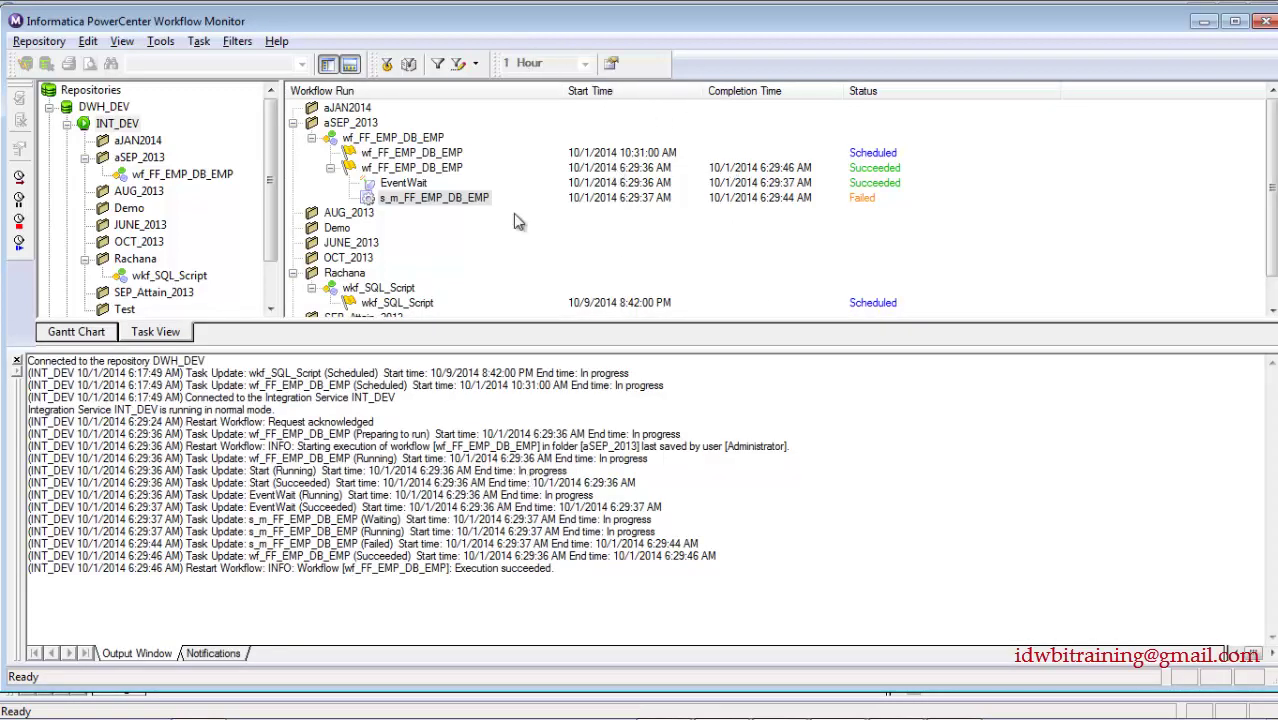
- Look at the Gantt Chart, and return to Task View showing only the wf_FF_EMP_DB_EMP workflow's runs
click(76, 332)
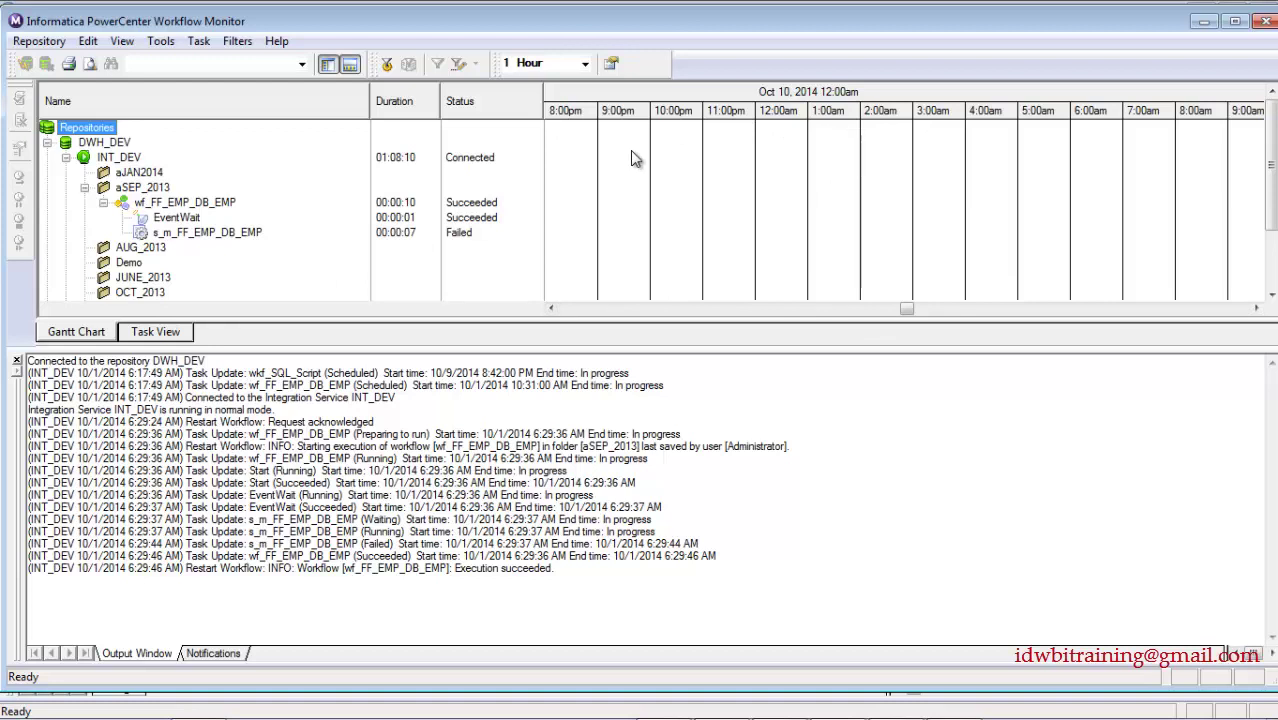
click(185, 338)
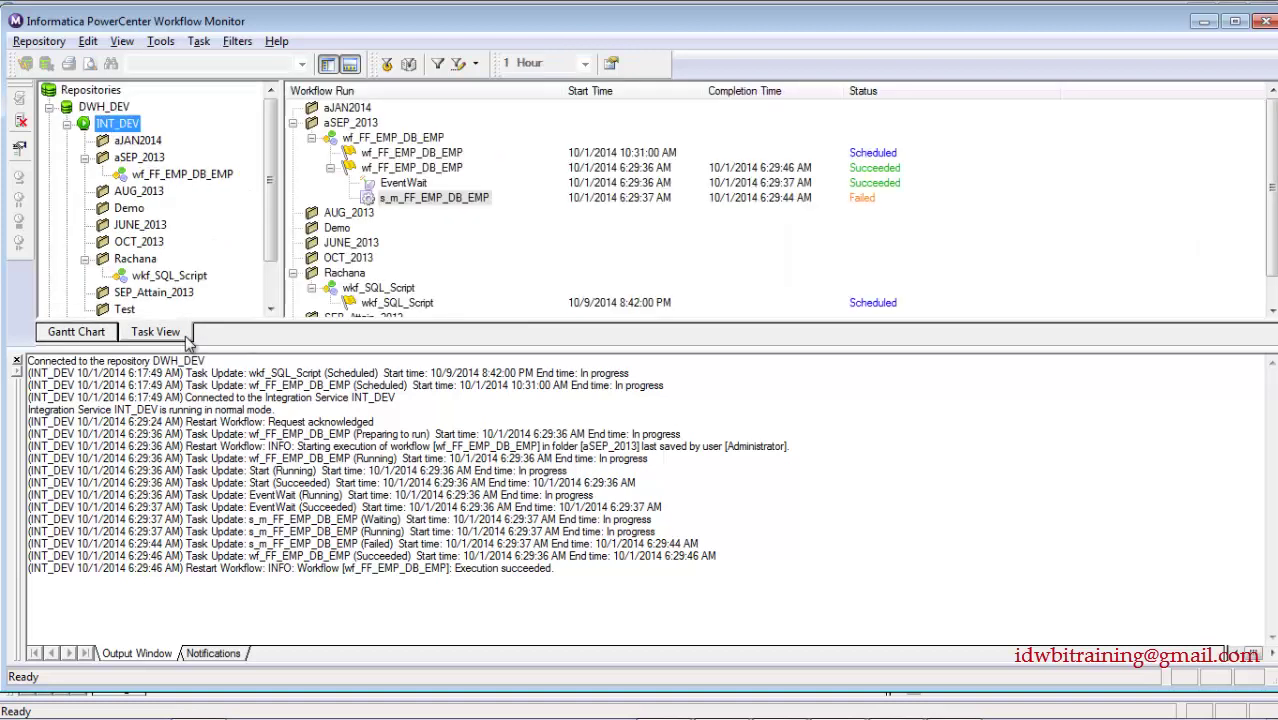
click(172, 176)
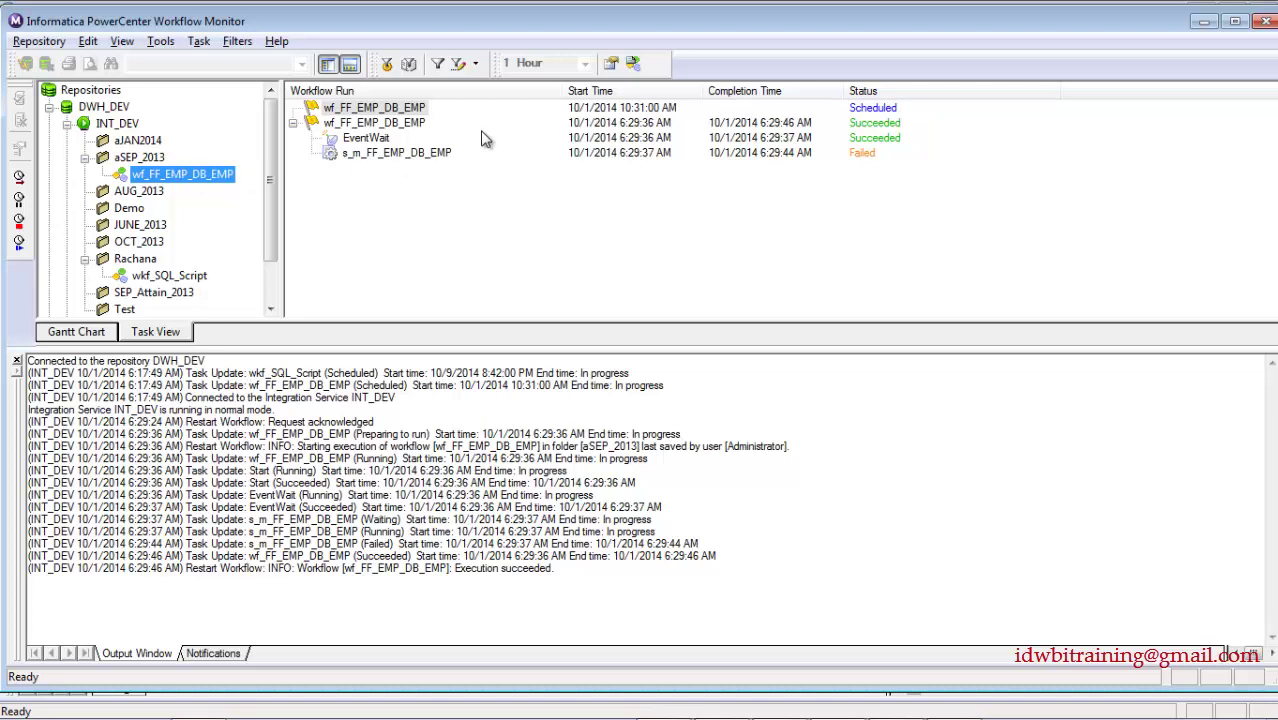